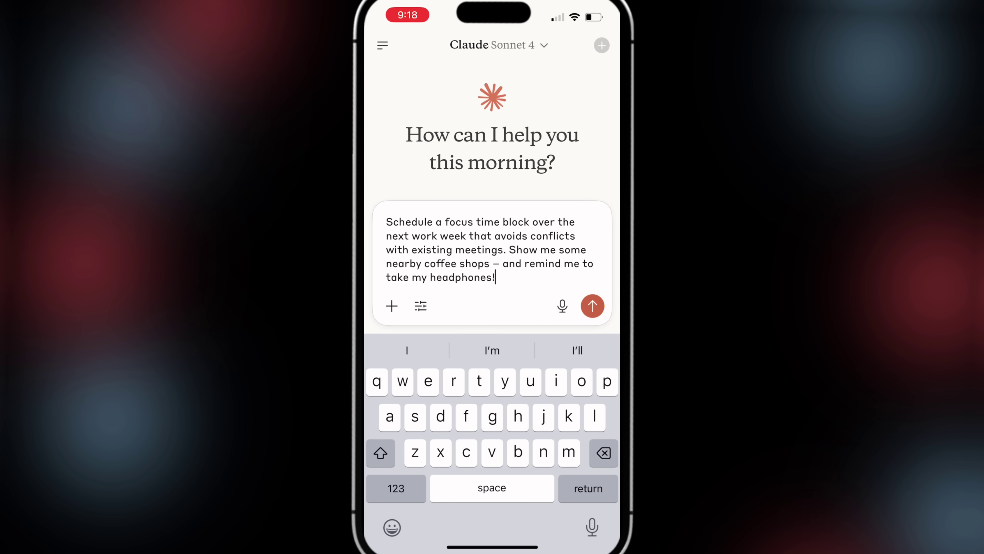
Send the focus-block and coffee-shop request and grant Claude one-time calendar access.
left_click(592, 306)
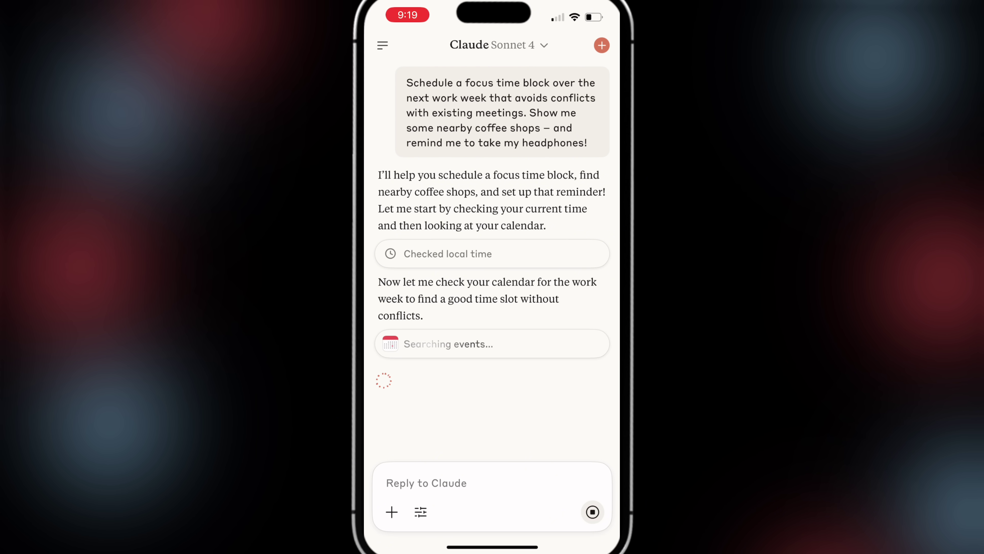
left_click(493, 413)
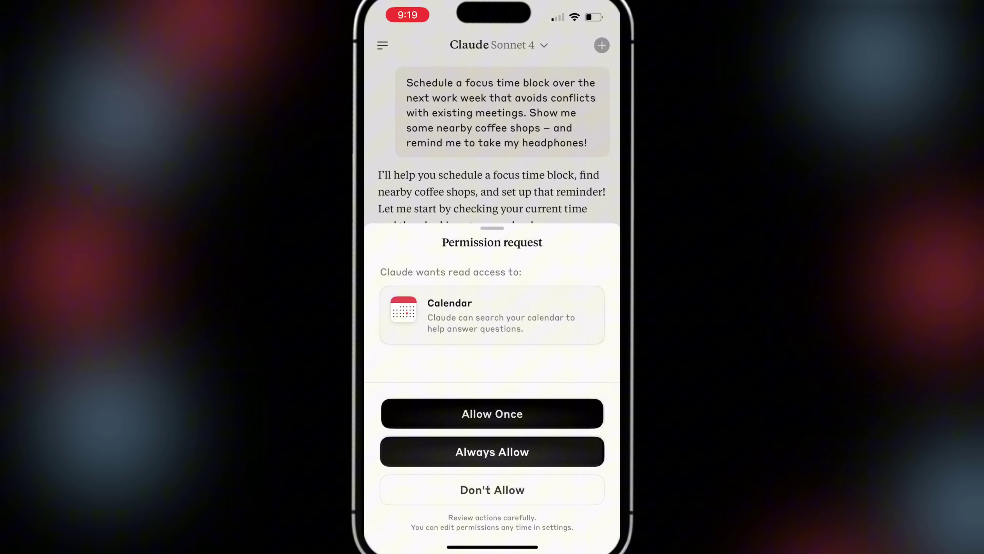
left_click(492, 372)
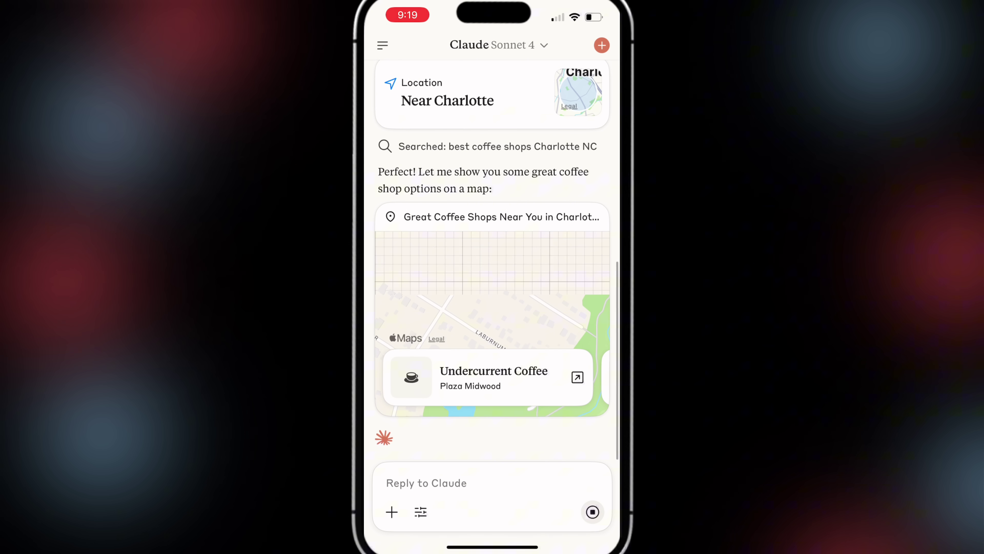
Review the Thursday 9–11 AM focus block and coffee-shop map, then allow Reminders access.
scroll(492, 256, "up", 10)
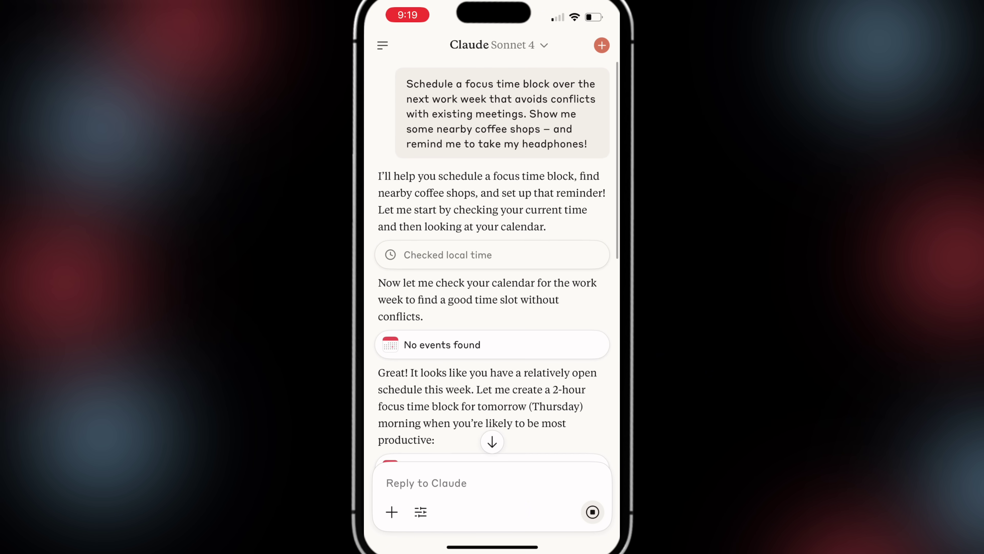
scroll(492, 261, "down", 8)
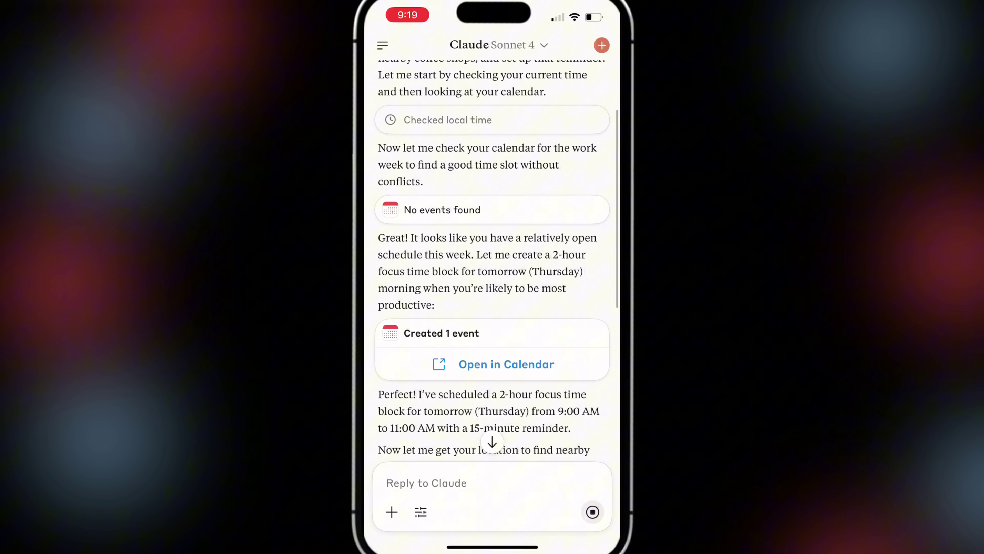
scroll(492, 262, "down", 10)
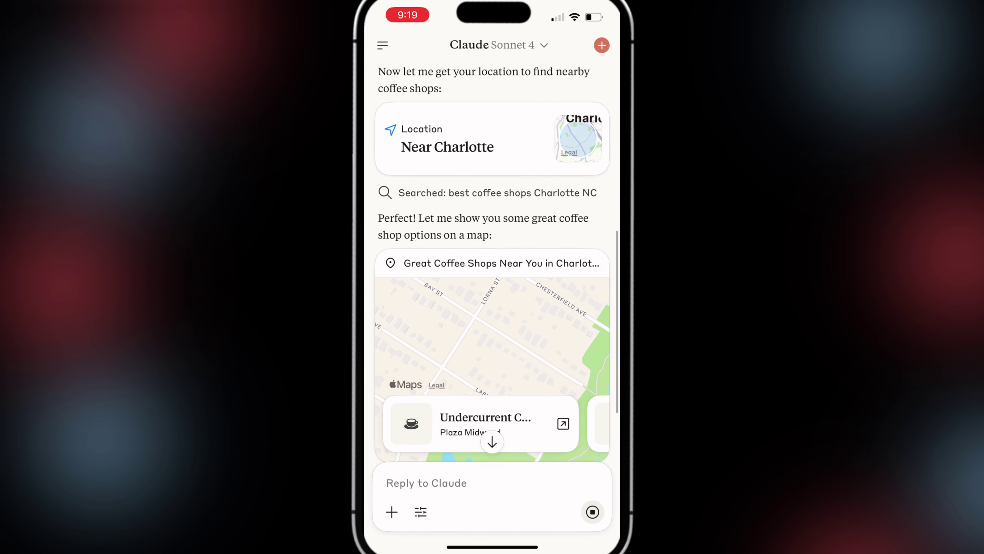
scroll(492, 262, "down", 3)
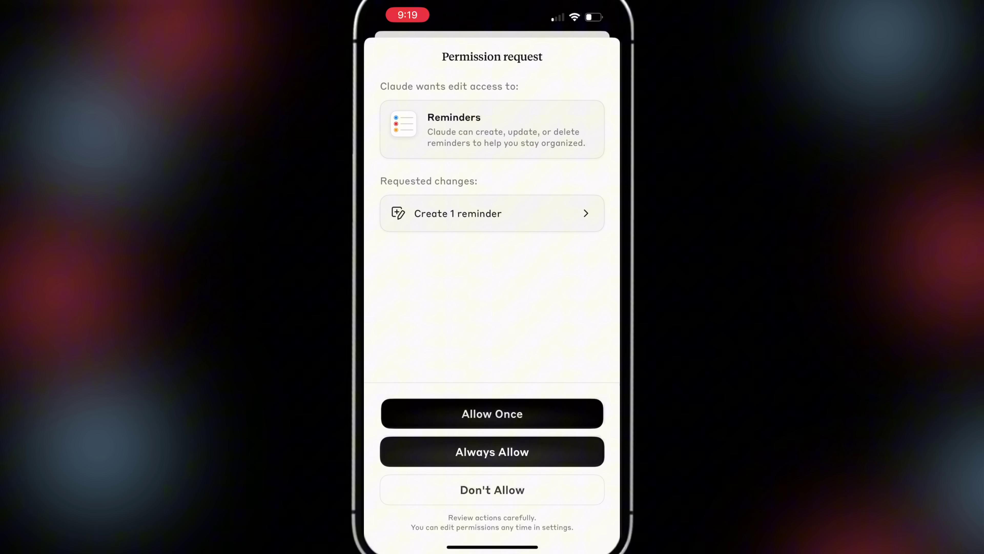
left_click(536, 325)
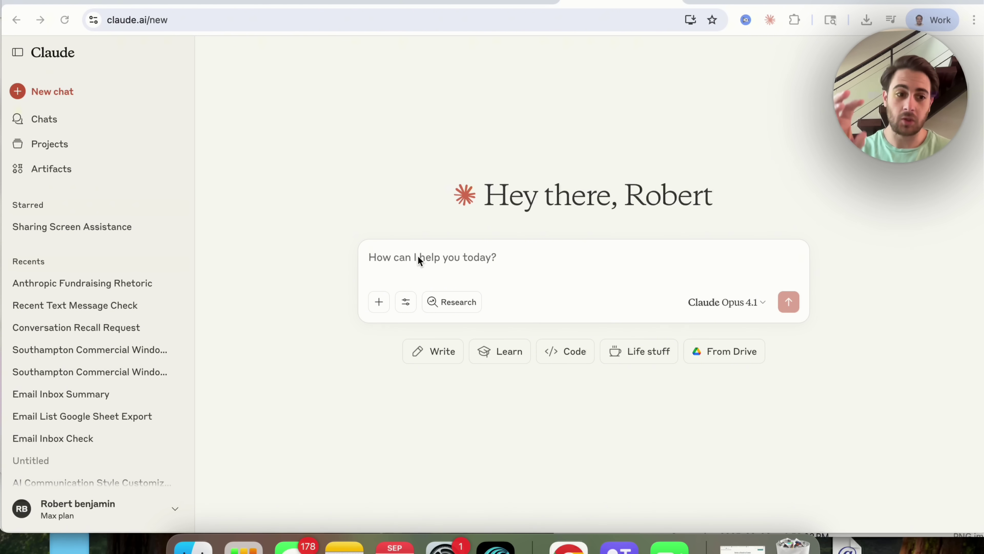
Go to Settings > Features and scroll down to the experimental Analysis tool options.
left_click(43, 511)
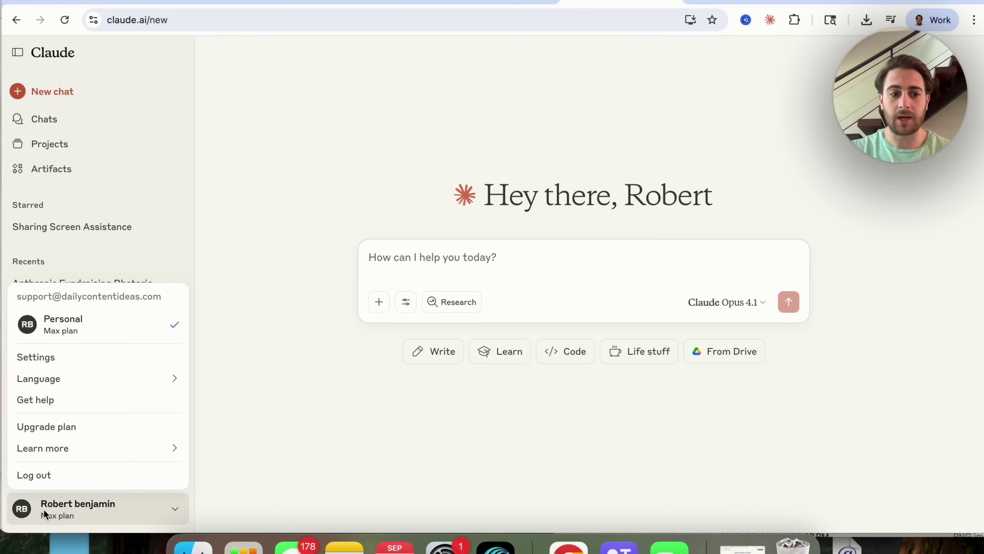
left_click(70, 360)
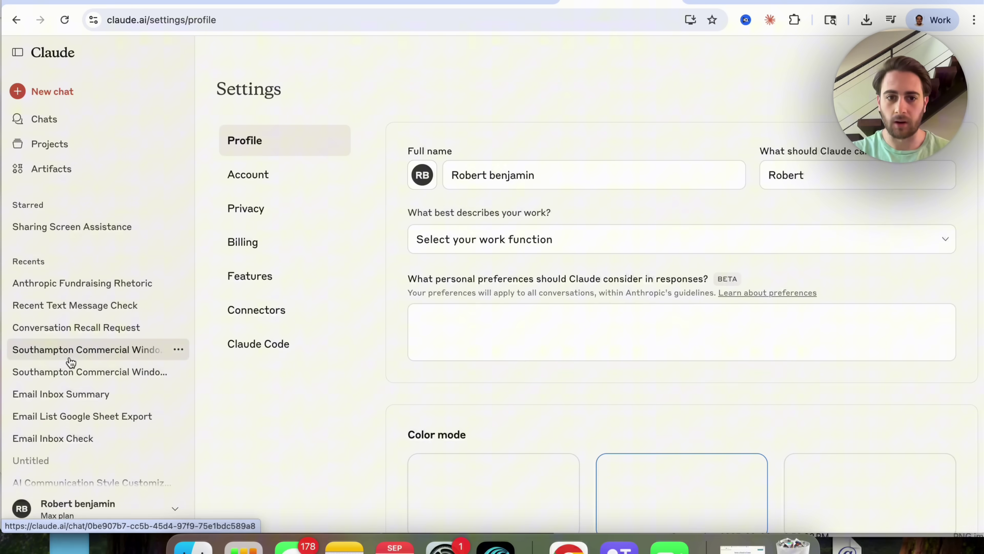
left_click(313, 269)
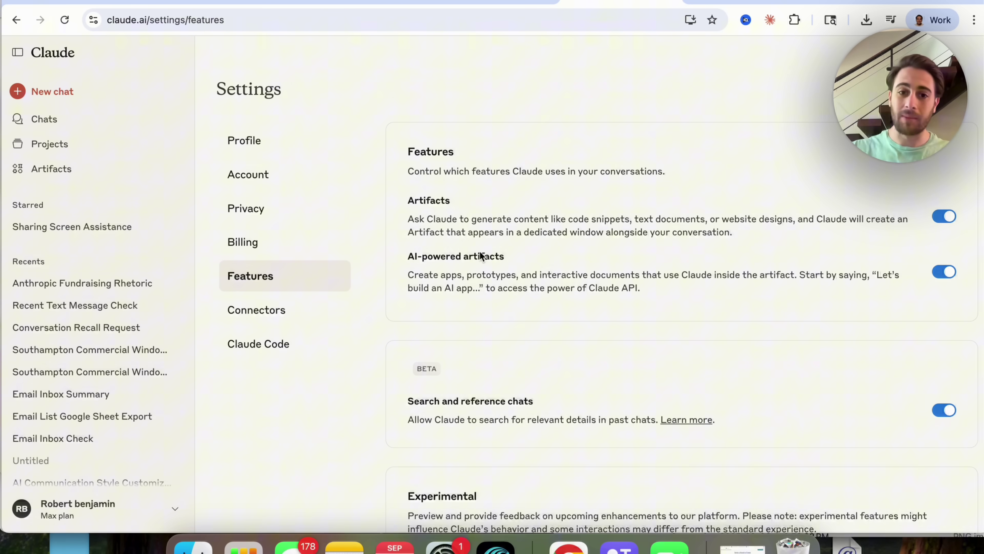
scroll(444, 345, "down", 1)
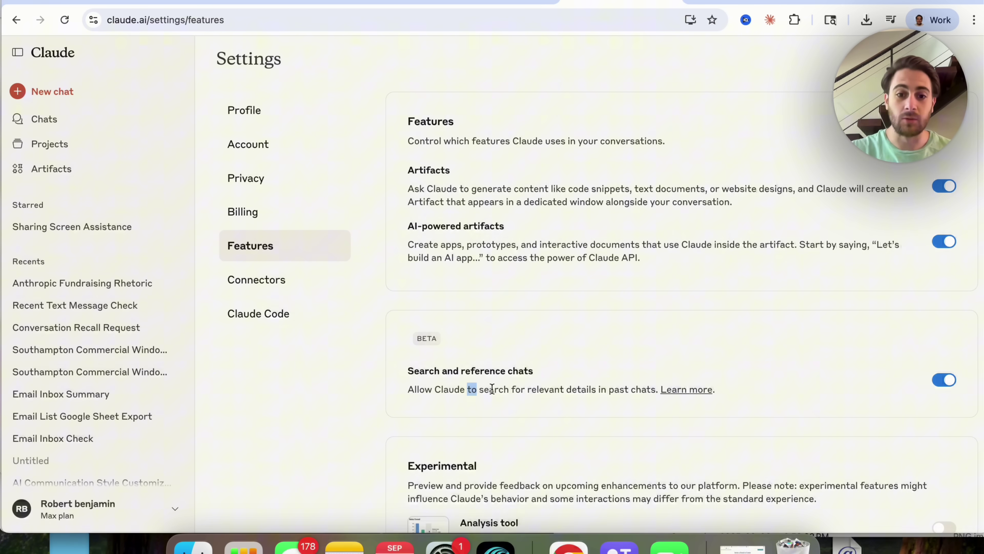
scroll(574, 391, "down", 1)
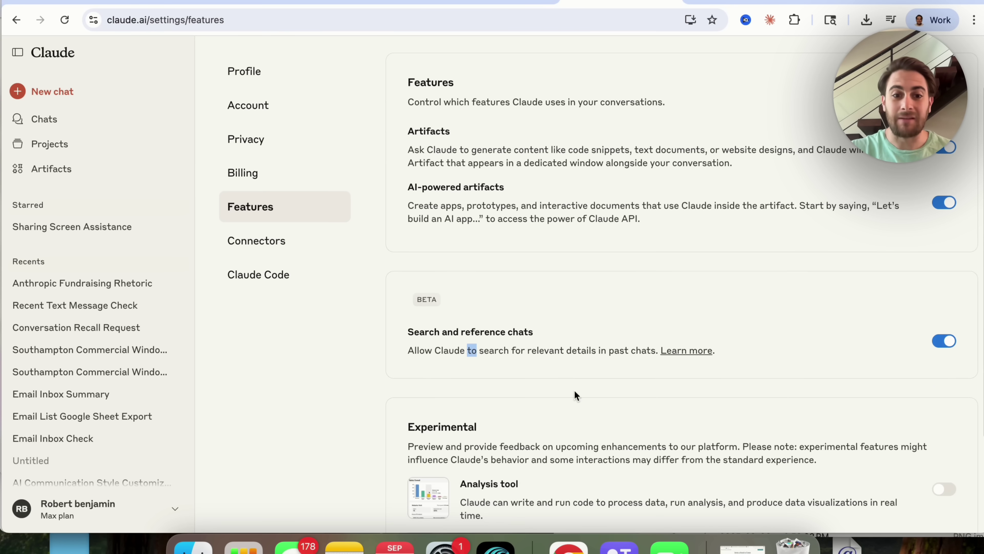
scroll(574, 387, "down", 3)
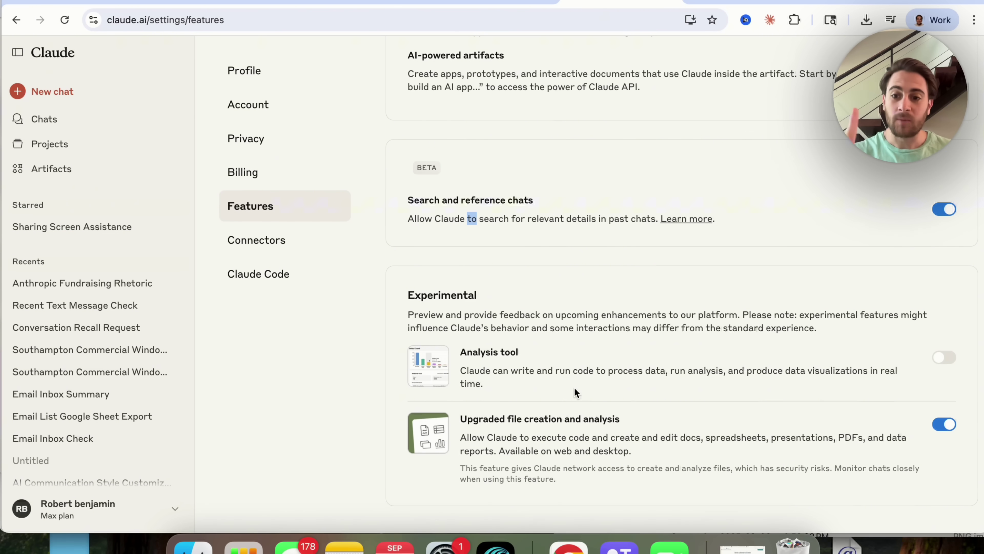
Leave Upgraded file creation and analysis enabled, with the Analysis tool switched off.
left_click(952, 358)
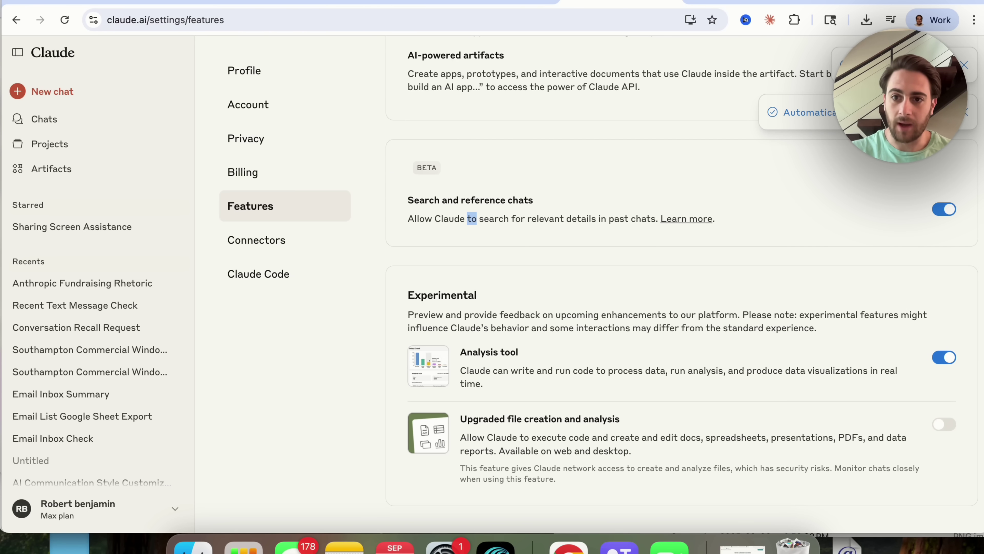
left_click(941, 427)
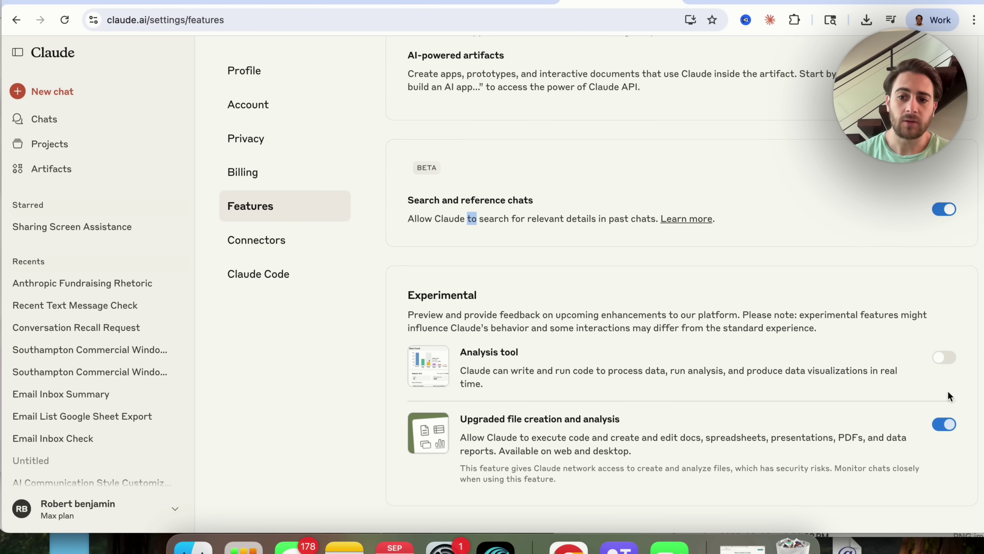
left_click(943, 357)
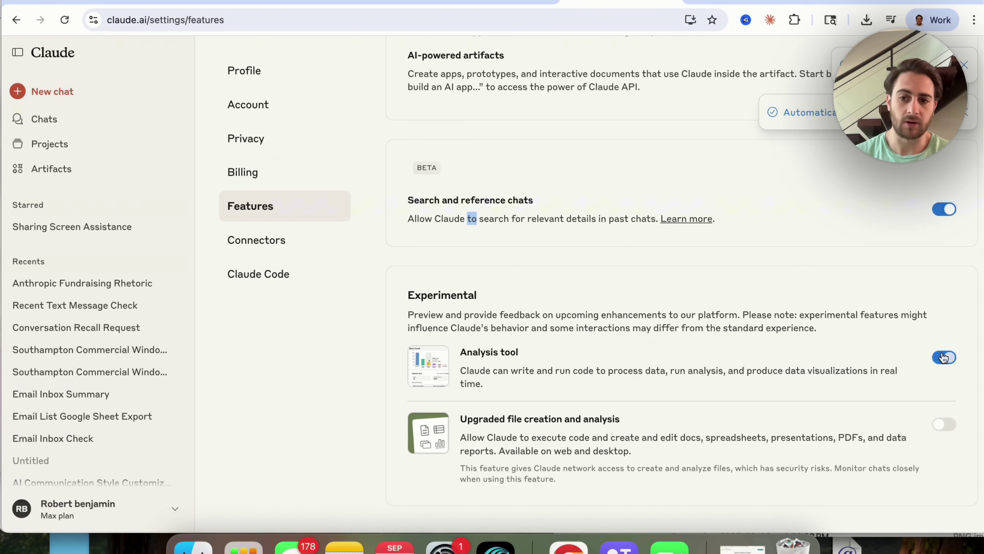
left_click(944, 424)
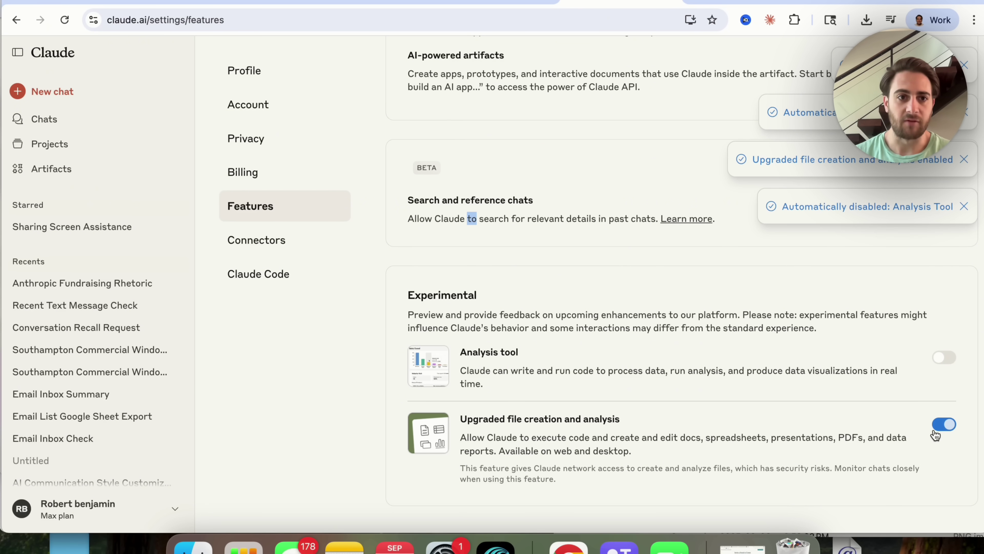
left_click(377, 69)
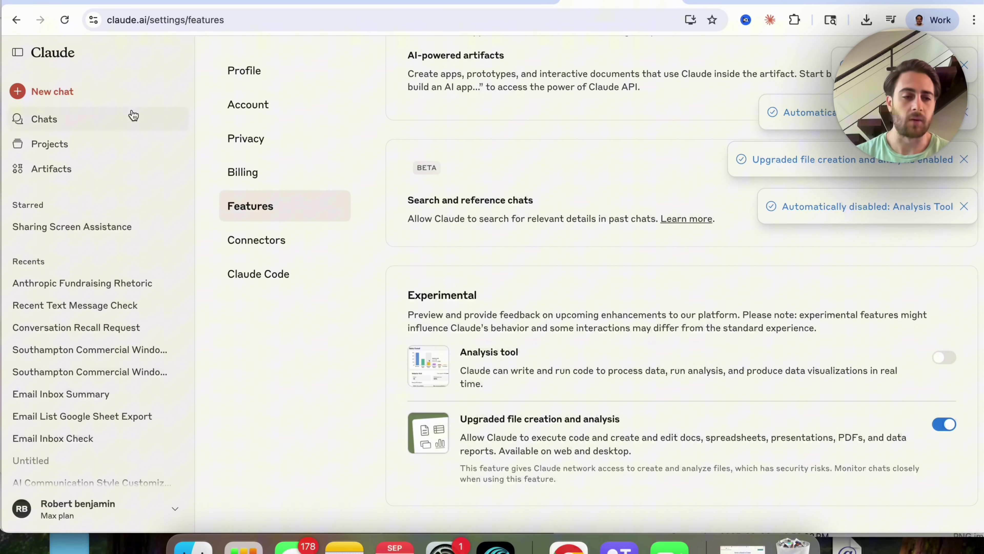
In a fresh chat, draft 'Please create a powerpoint for my students about how voice agents work…' unsent.
left_click(89, 99)
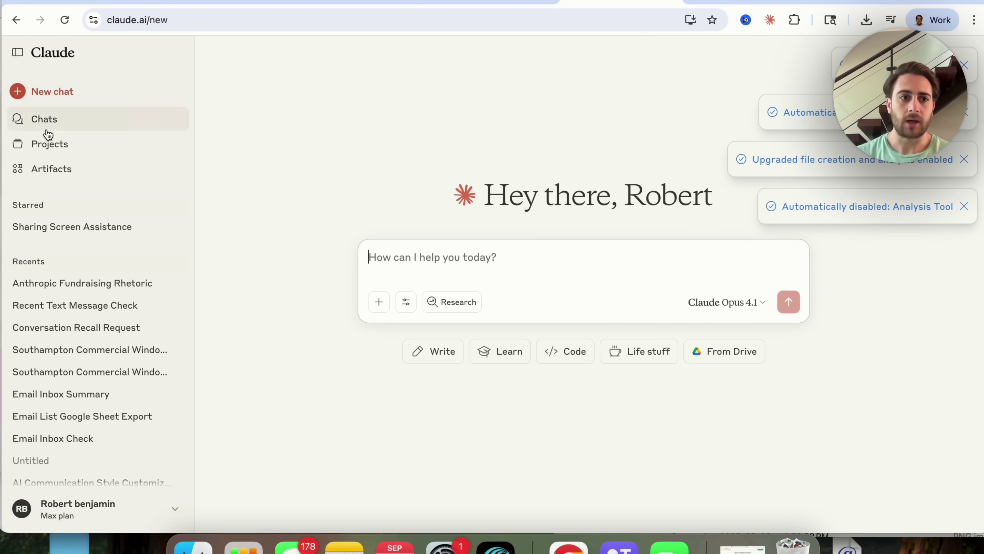
left_click(380, 19)
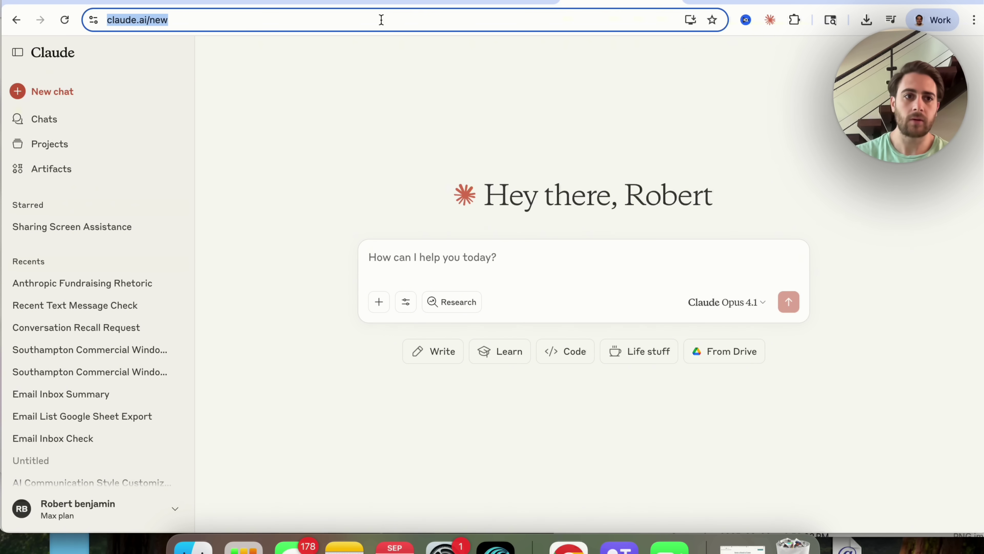
key("Return")
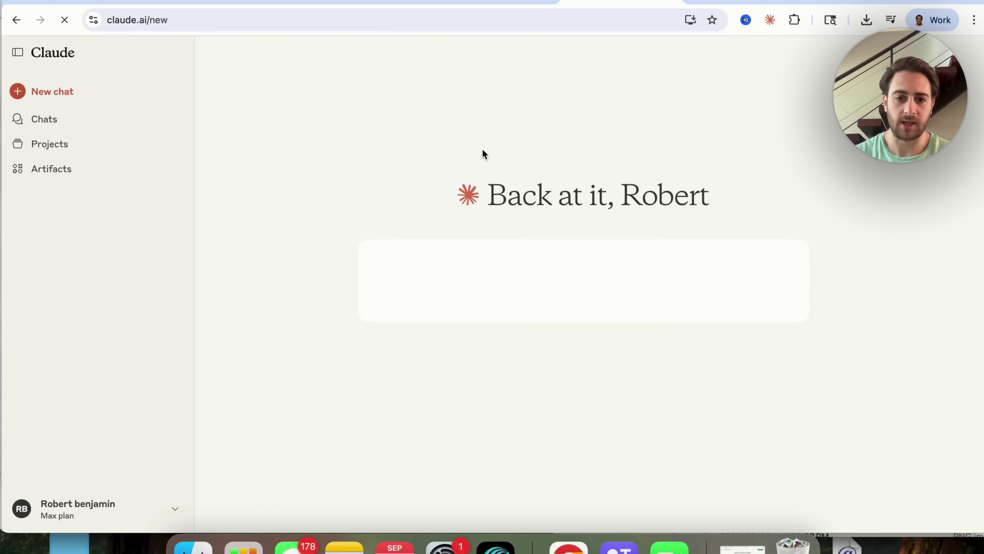
left_click(414, 310)
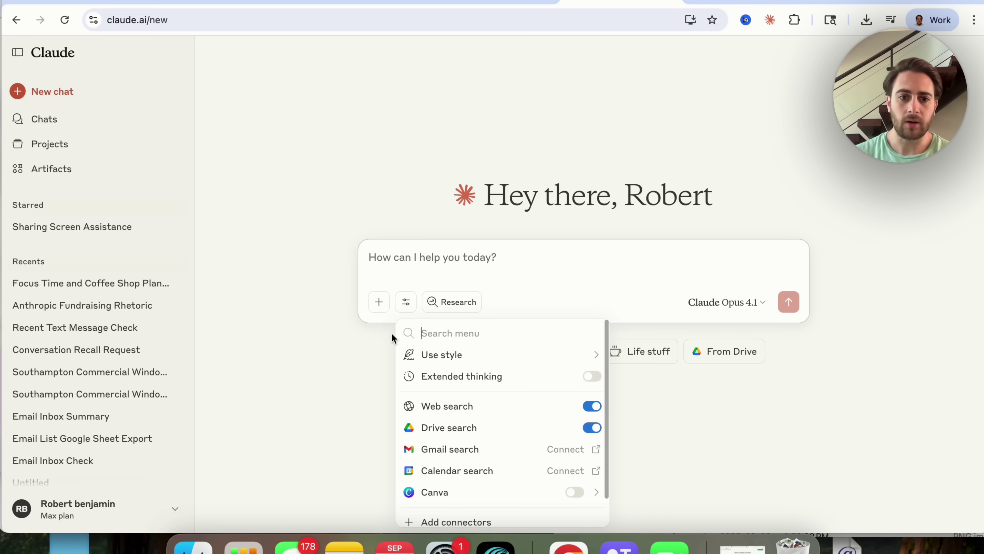
left_click(379, 302)
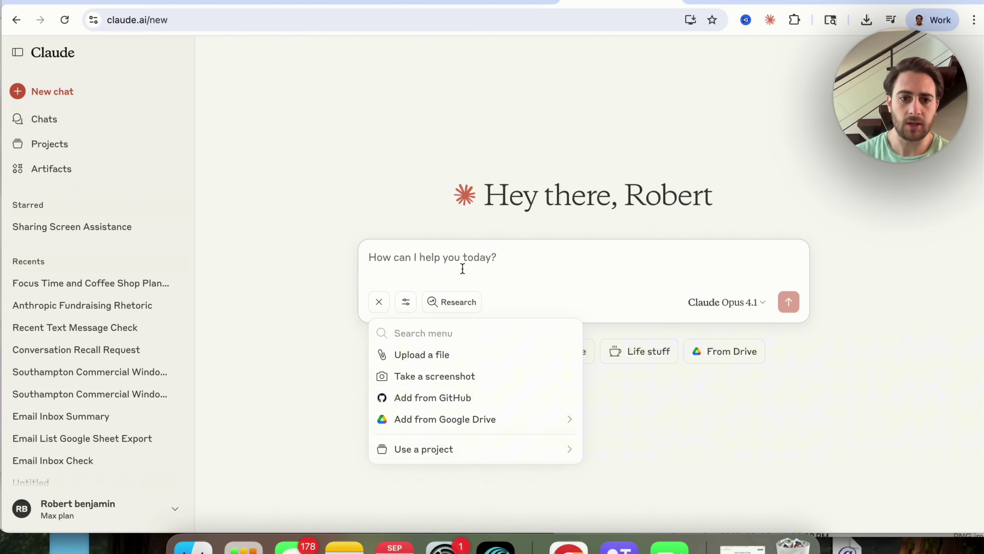
left_click(449, 288)
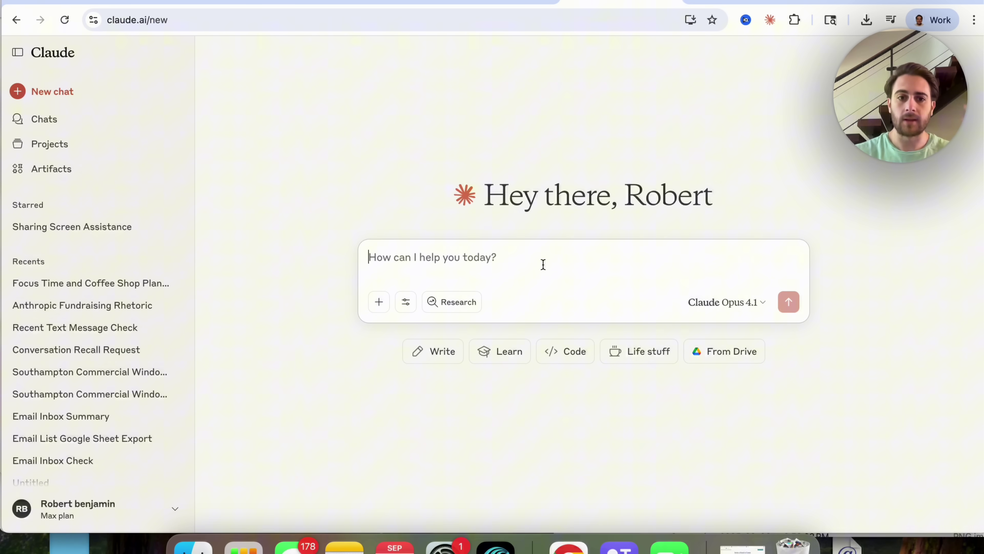
type("Plea")
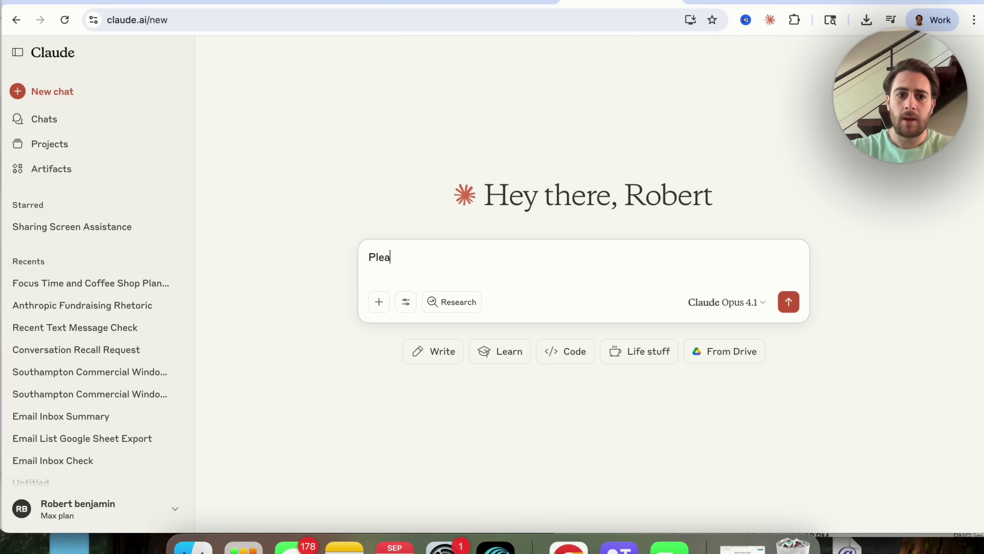
type("se create a powerpo")
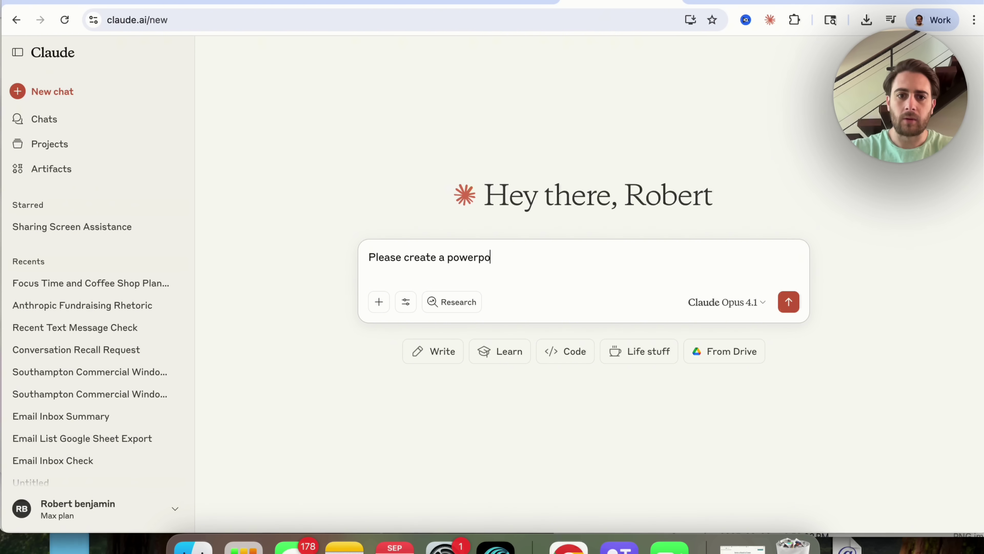
type("int for my students")
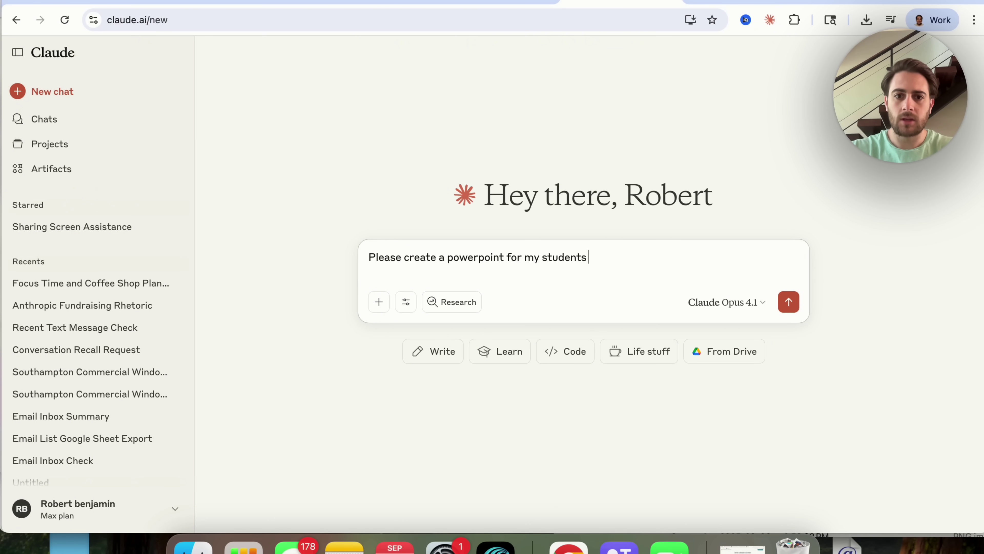
type(" about how voice ")
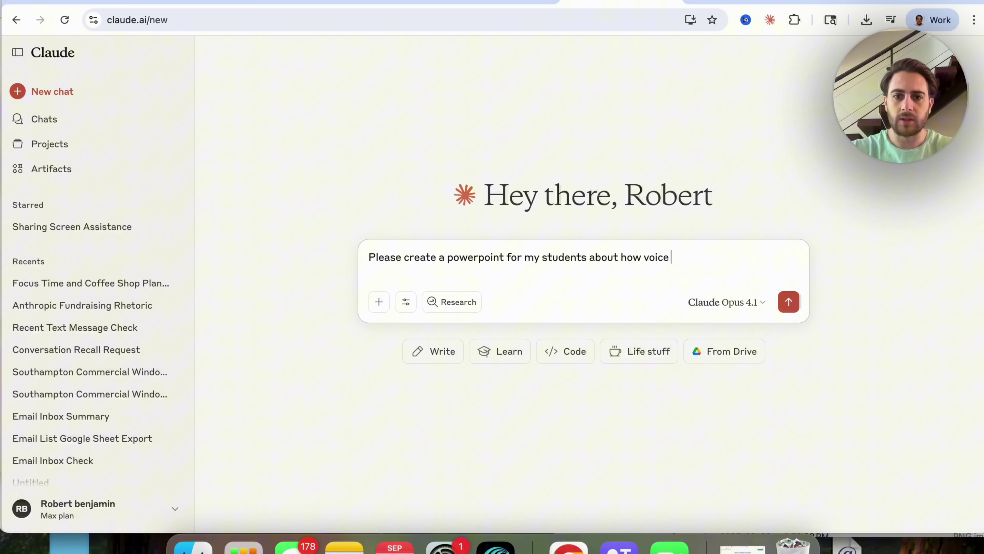
type("agents work, how to")
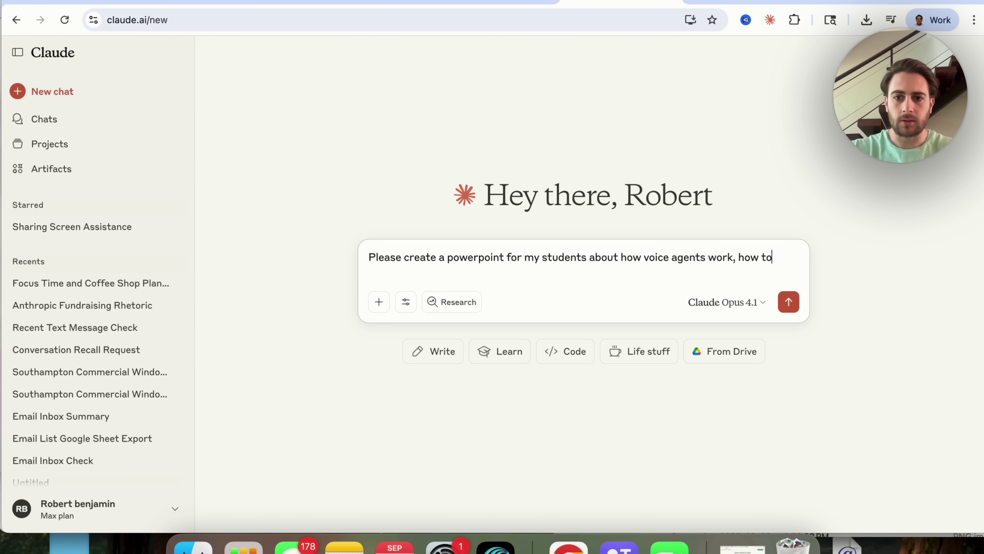
type(" set them up and how to")
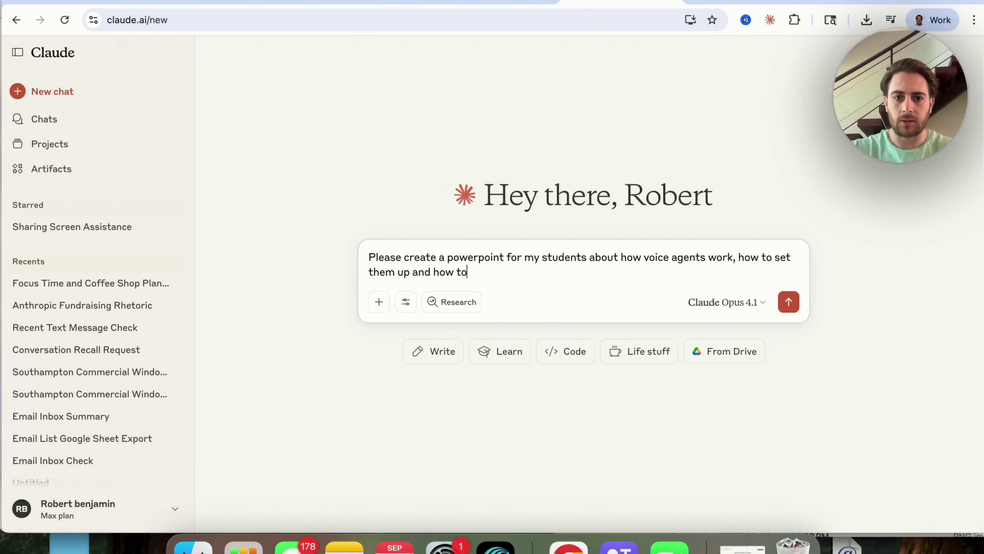
type(" train them")
Send the voice-agents PowerPoint request, read the generated slide outline, then start a blank chat.
key("Return")
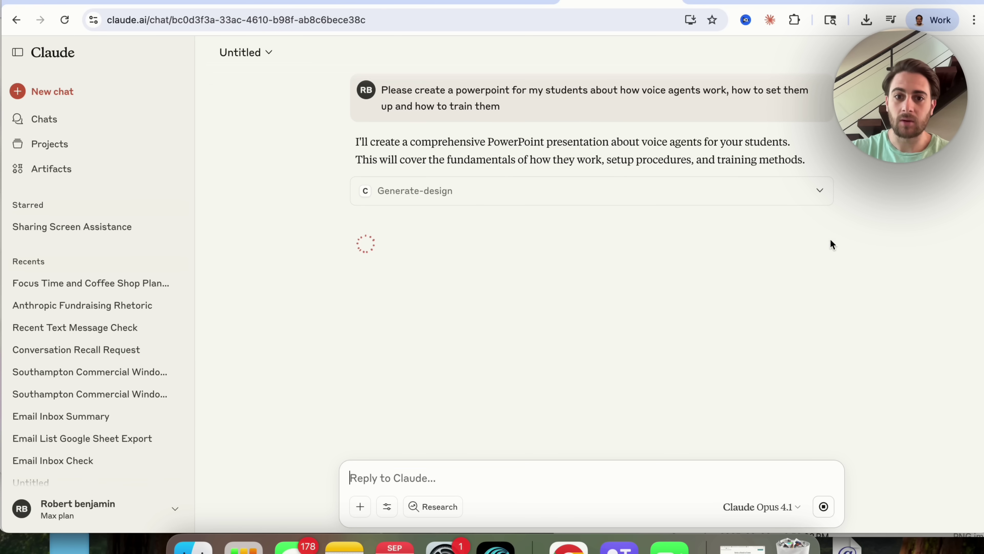
left_click(819, 193)
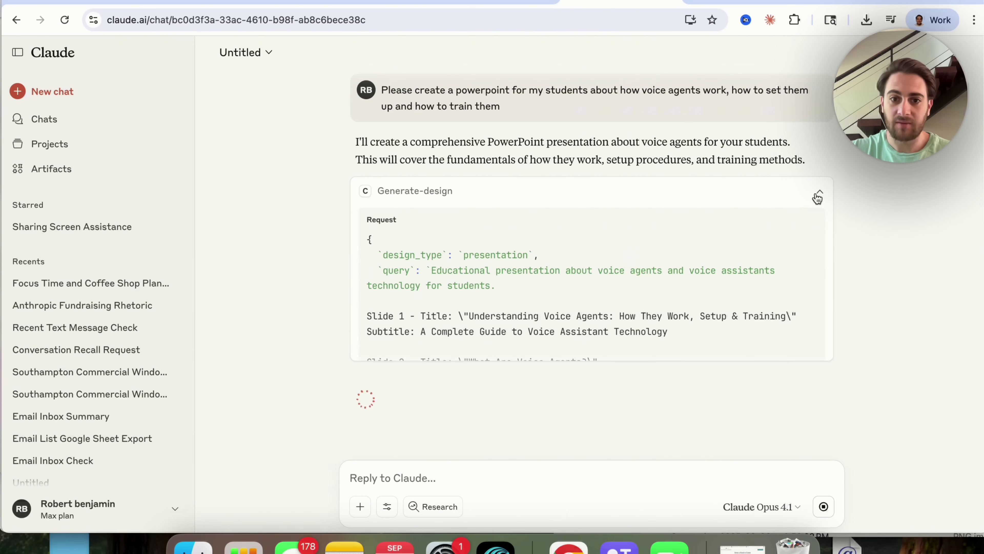
scroll(787, 268, "down", 5)
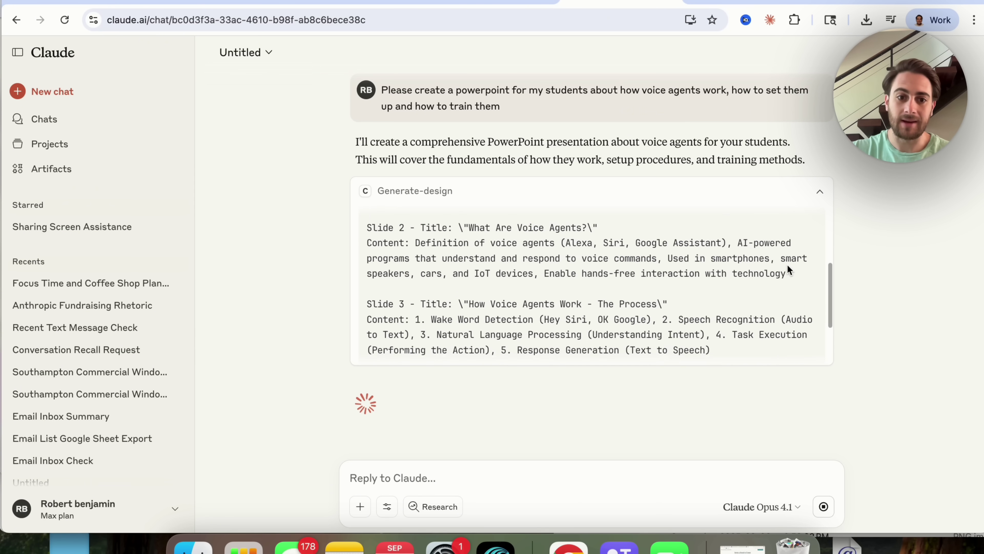
scroll(789, 269, "down", 5)
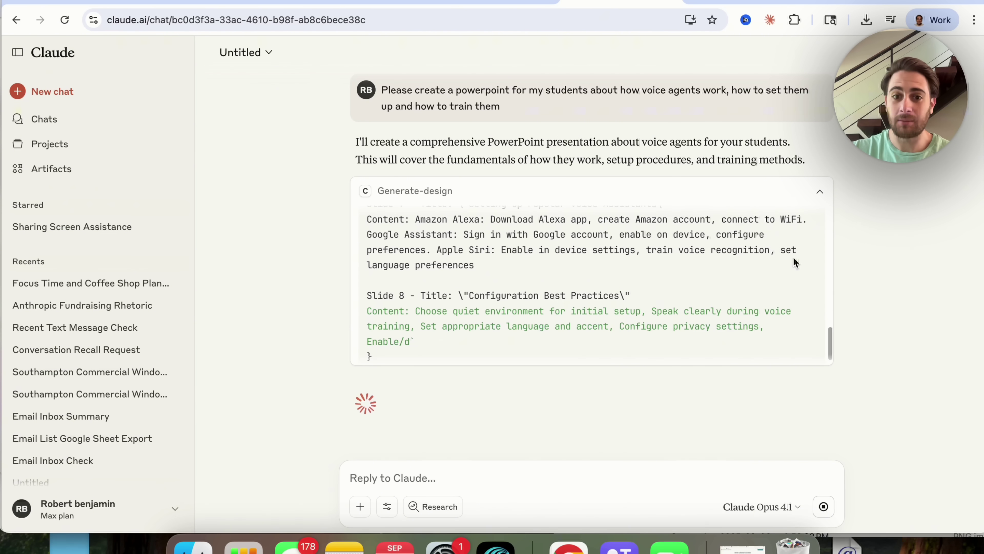
left_click(818, 197)
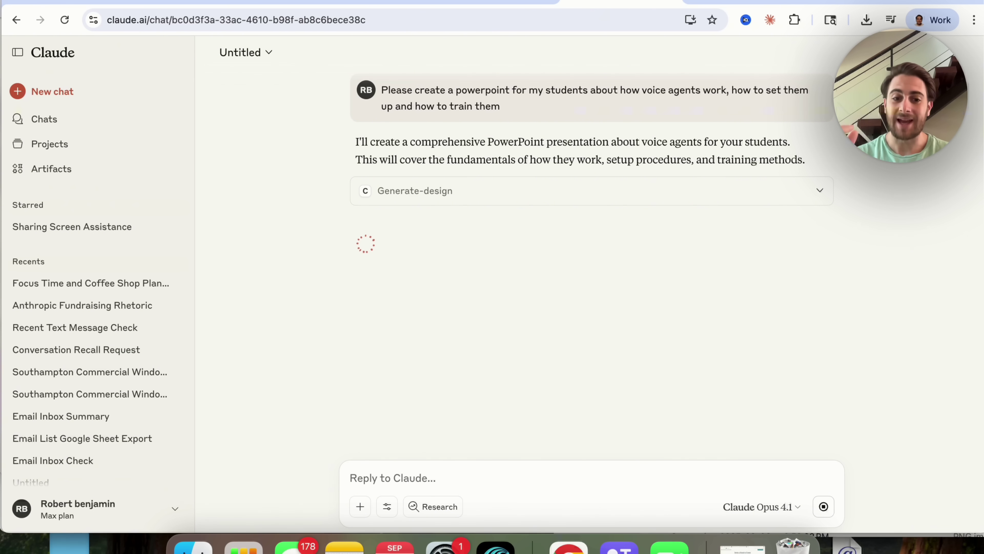
key("super+shift+o")
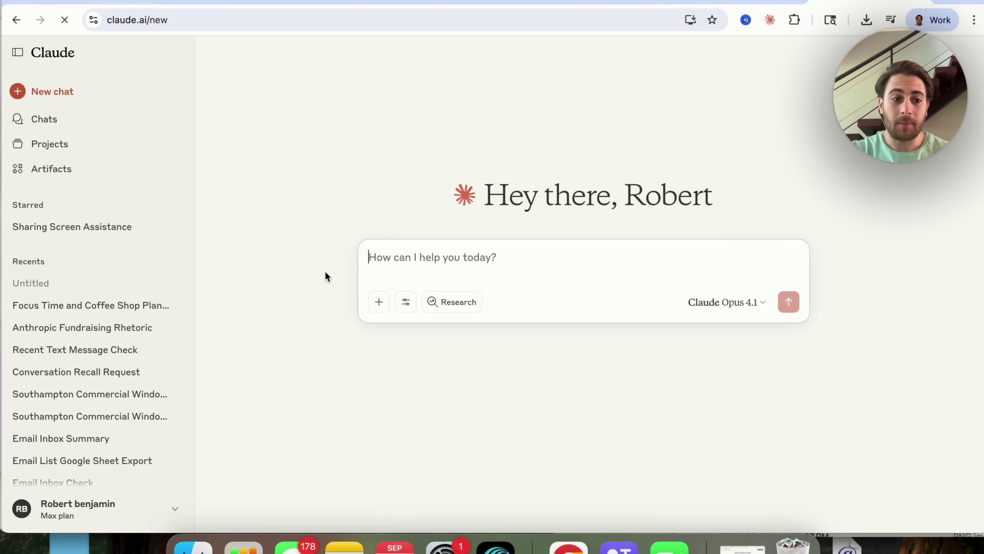
Go to Settings > Connectors and scroll through the full Browse connectors catalogue.
left_click(135, 506)
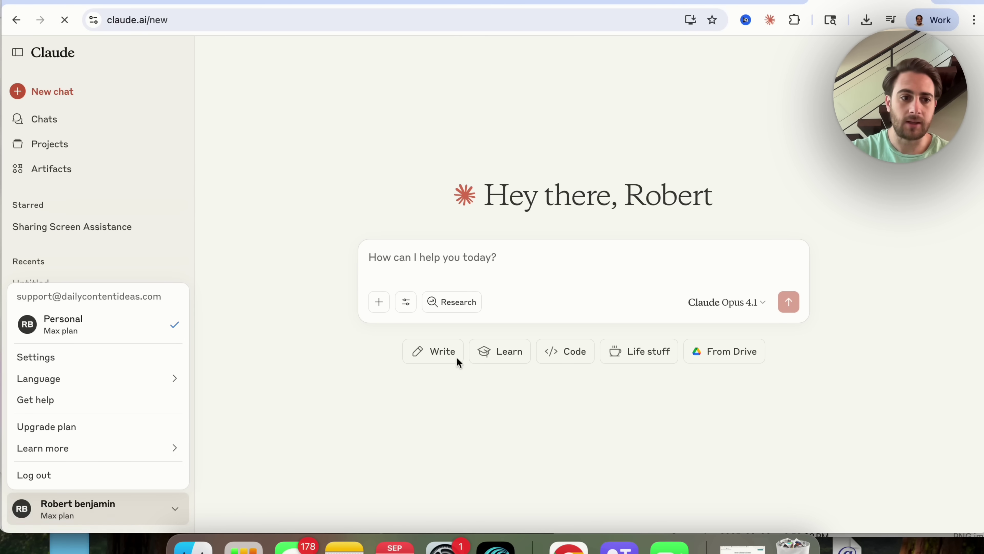
key("Escape")
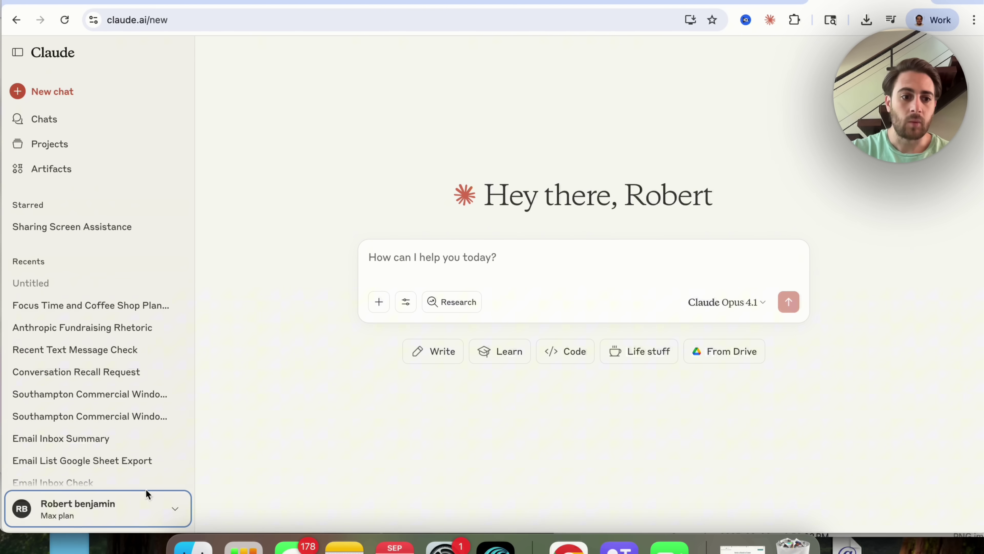
left_click(143, 504)
left_click(58, 358)
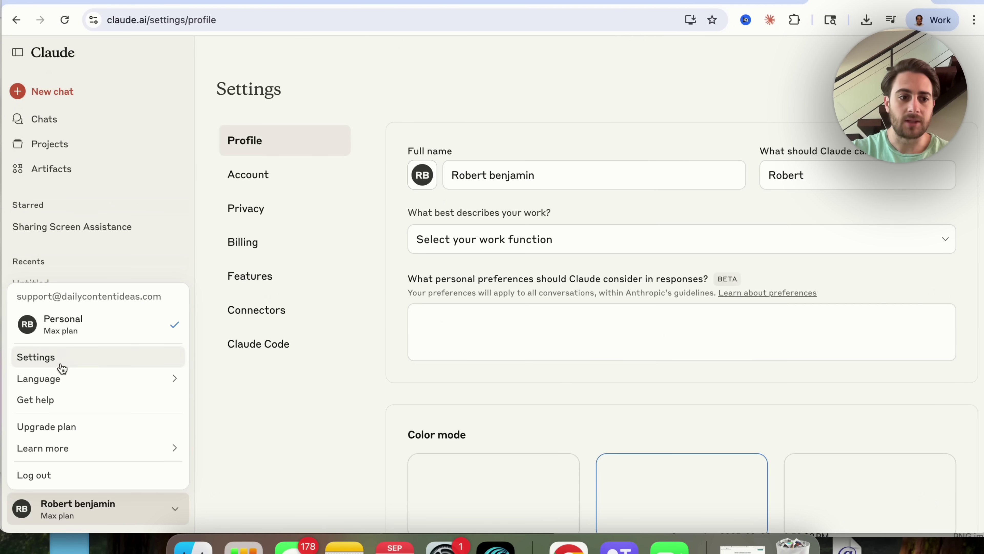
left_click(263, 321)
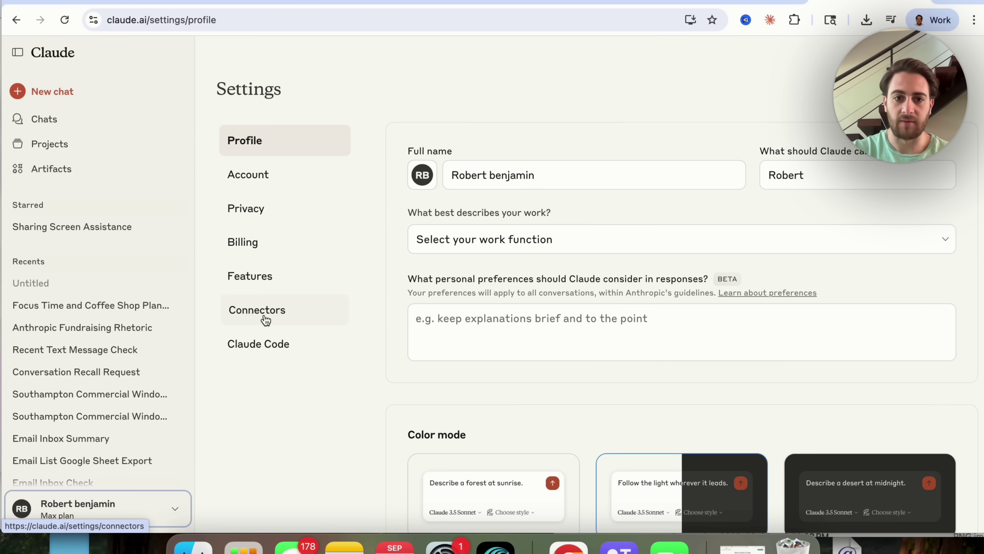
left_click(297, 310)
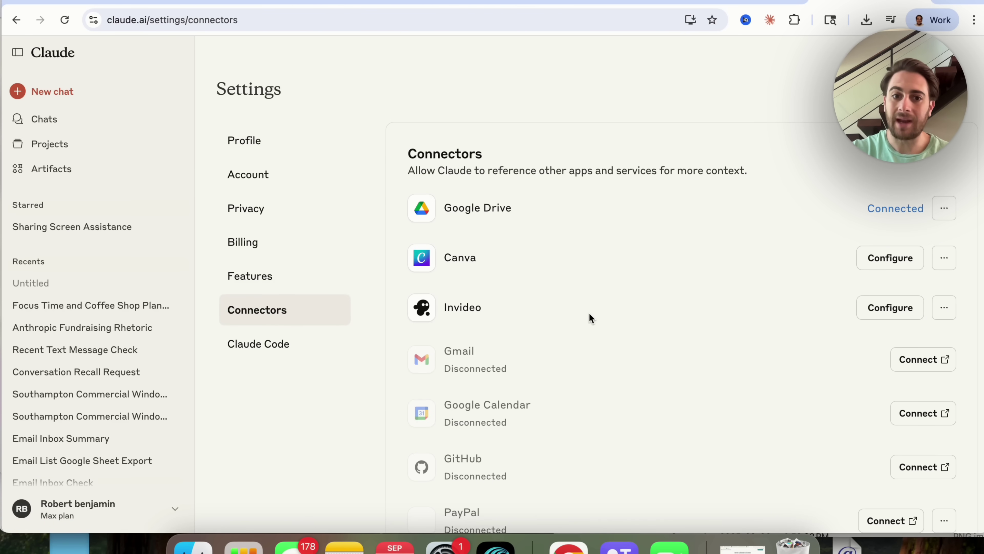
scroll(595, 310, "down", 5)
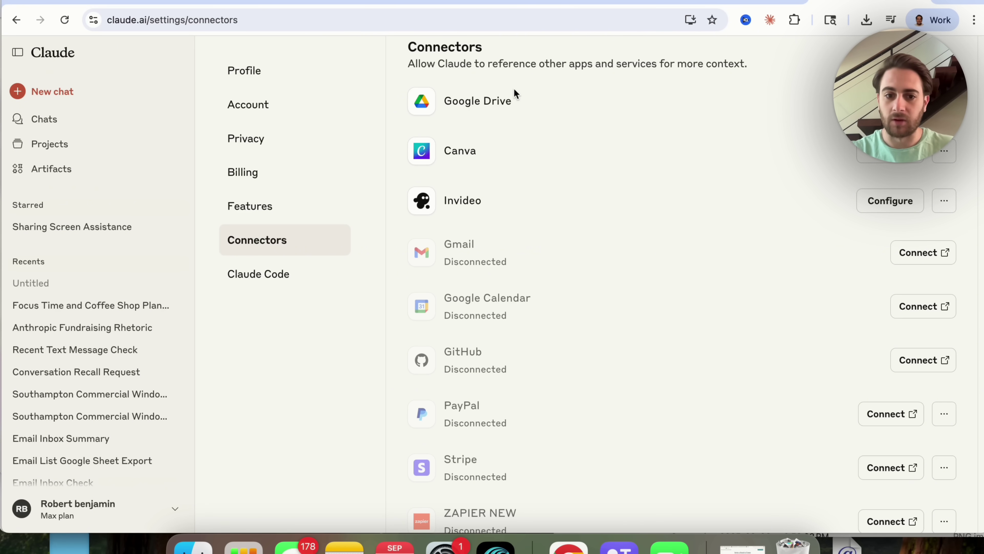
scroll(529, 238, "down", 8)
left_click(471, 478)
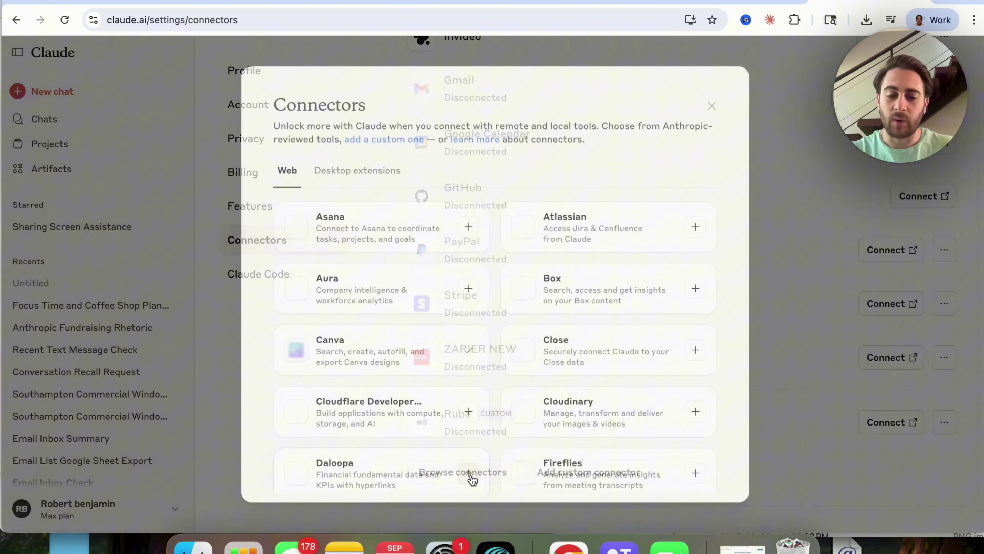
scroll(496, 340, "down", 8)
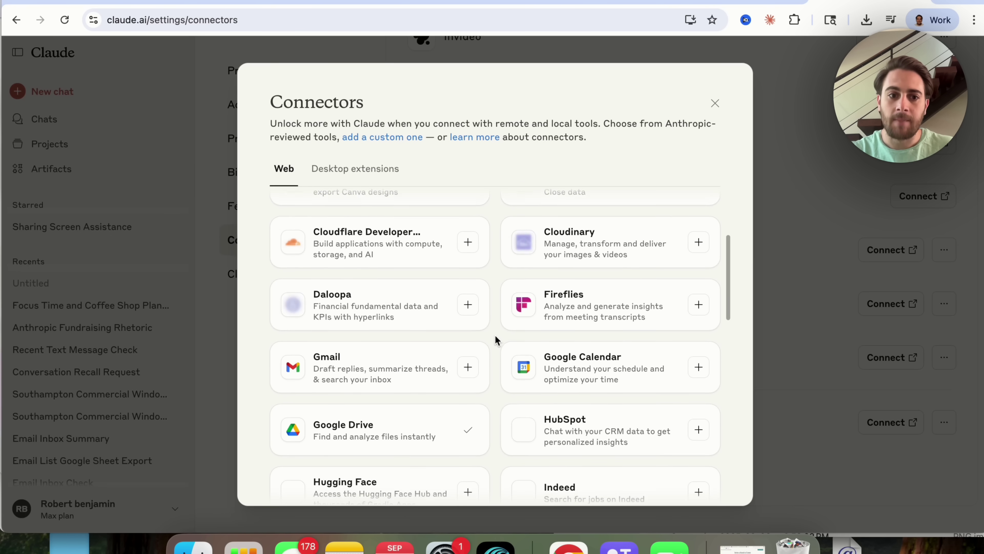
scroll(496, 340, "down", 15)
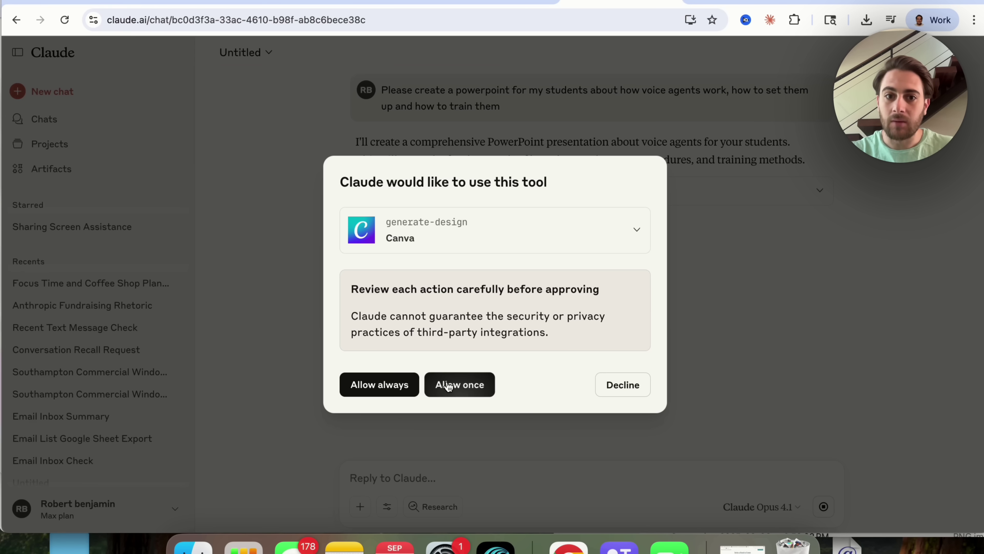
Let Canva's generate-design tool run once and review the 18-slide presentation options.
left_click(448, 387)
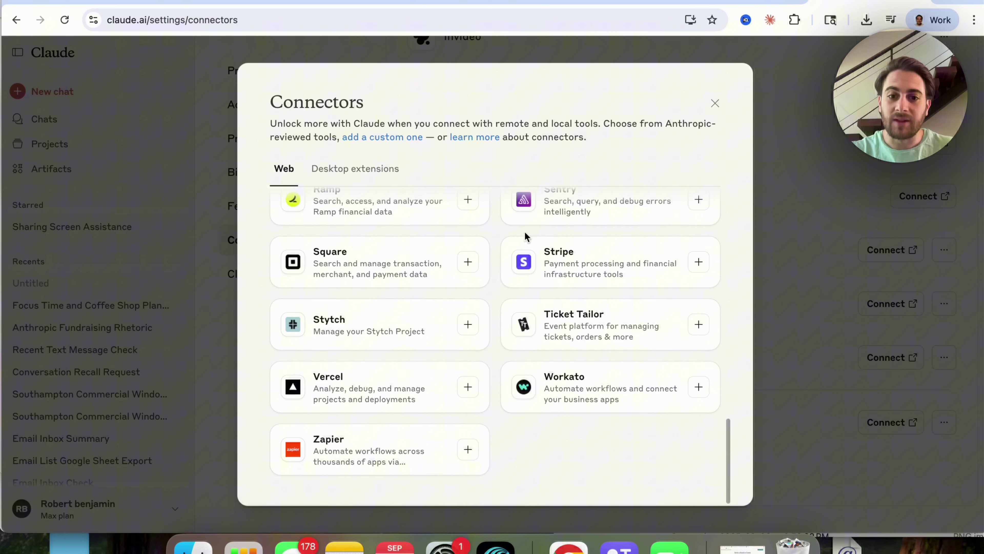
scroll(526, 237, "up", 10)
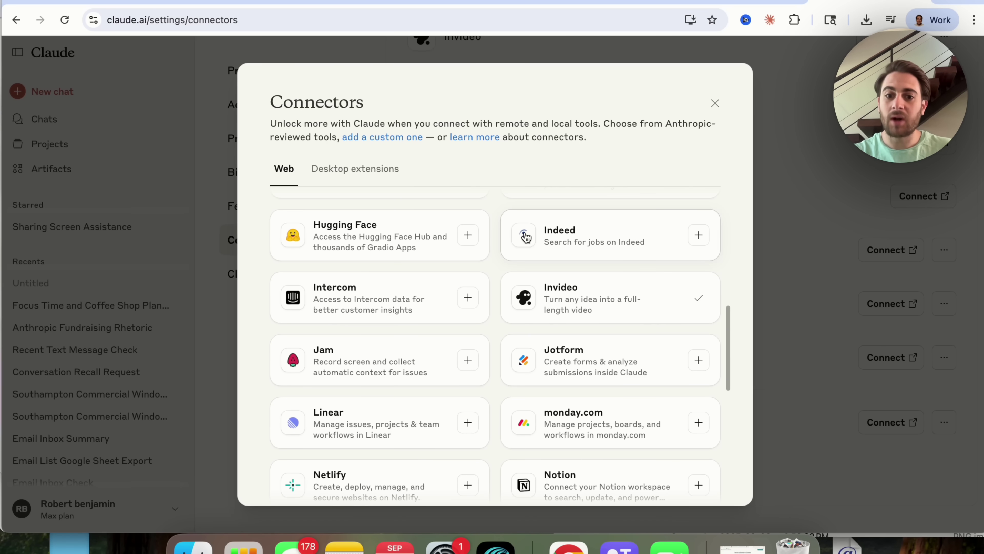
scroll(585, 411, "up", 5)
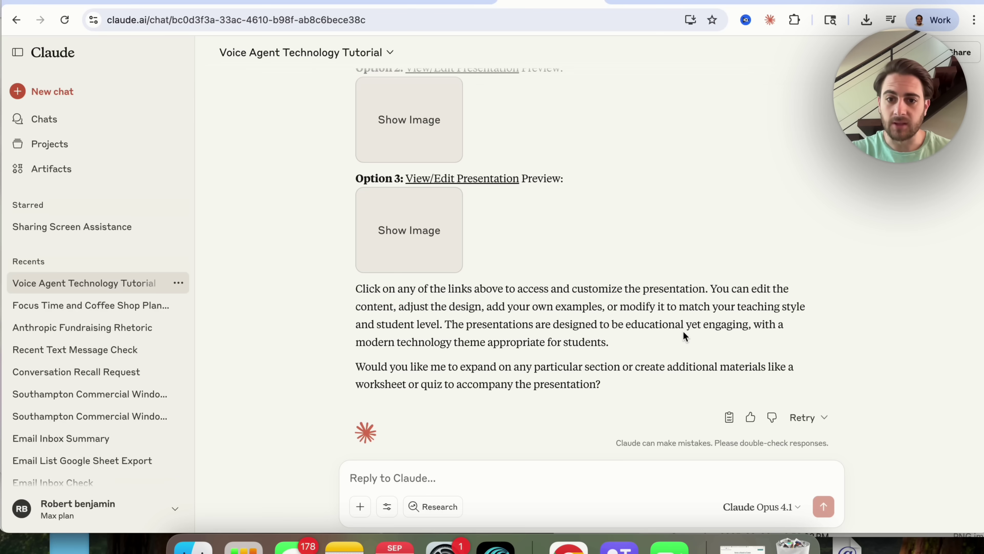
scroll(683, 331, "up", 10)
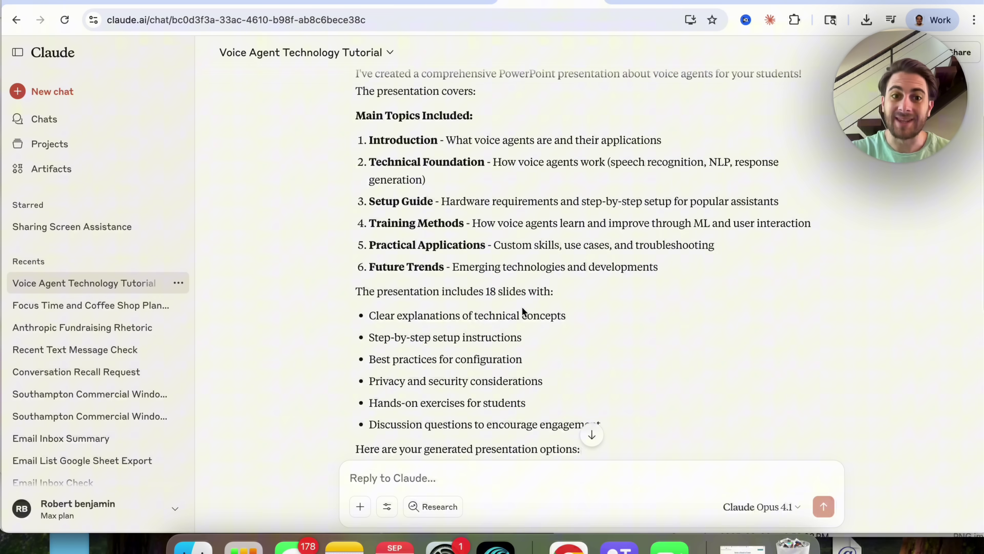
scroll(522, 307, "up", 2)
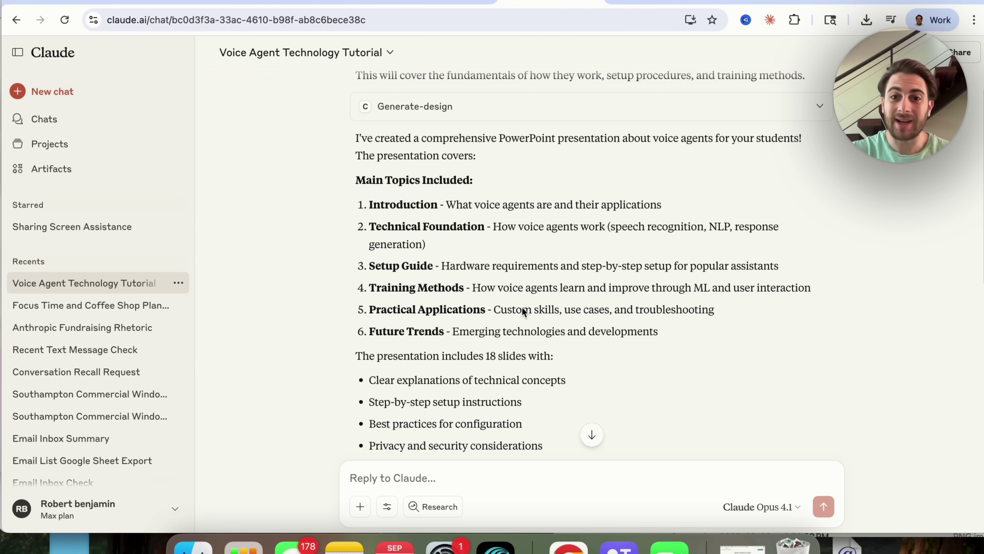
Recolour the title slide background to orange #EB7B4C and select the voice-assistant illustration.
left_click(628, 2)
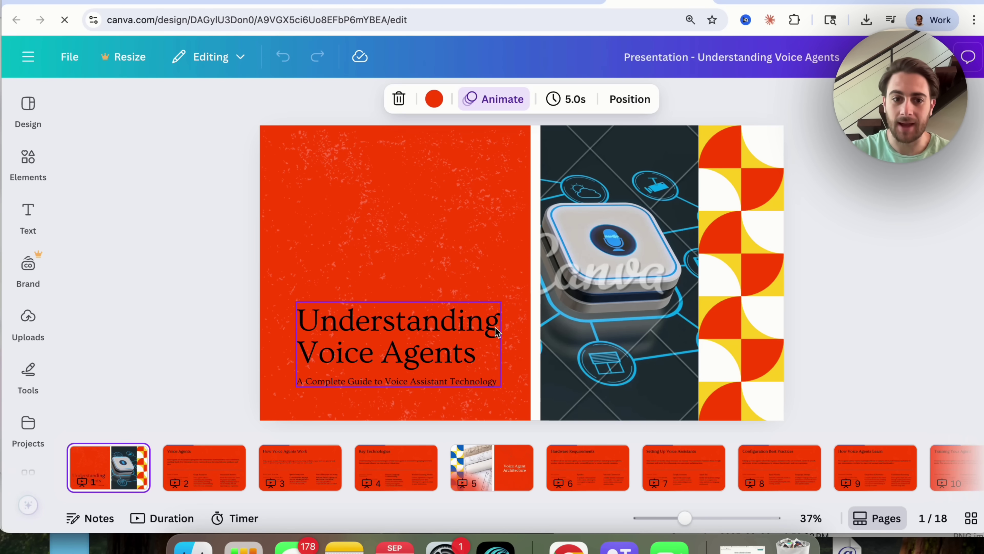
left_click(434, 97)
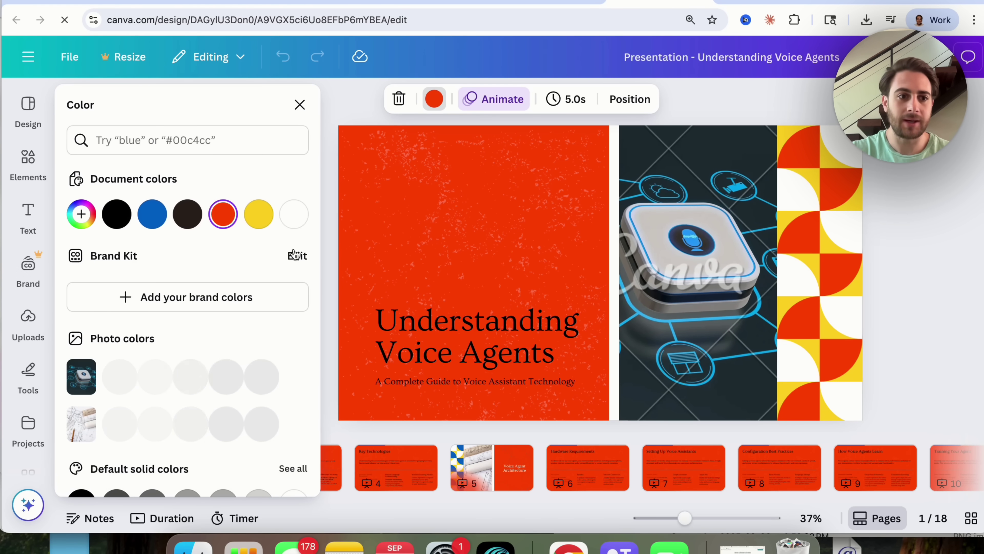
left_click(81, 214)
left_click(262, 298)
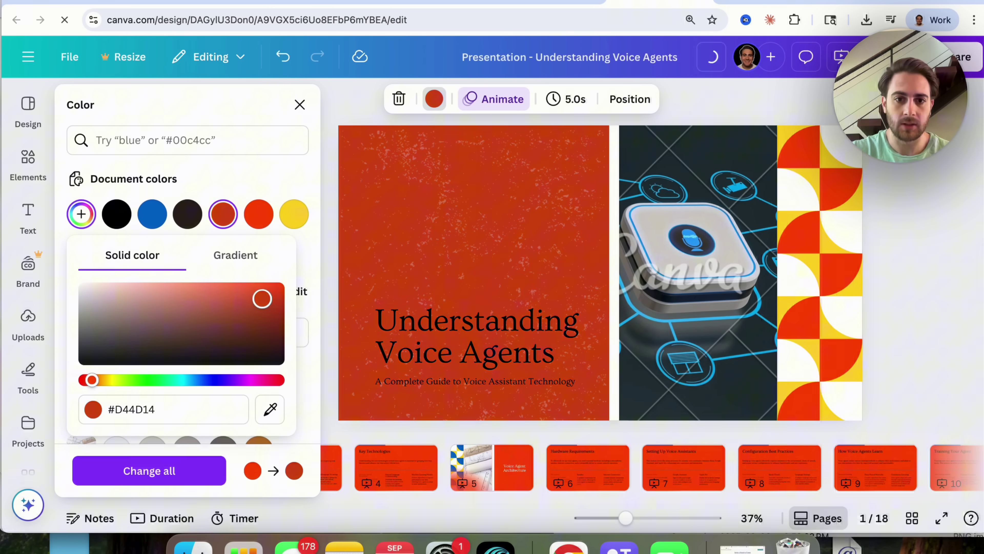
left_click_drag(262, 298, 216, 291)
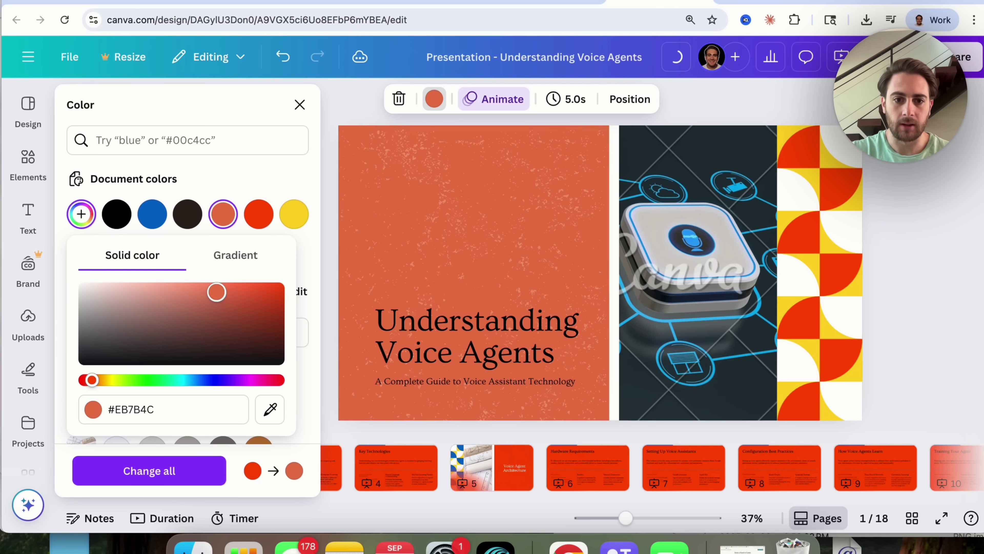
left_click(313, 113)
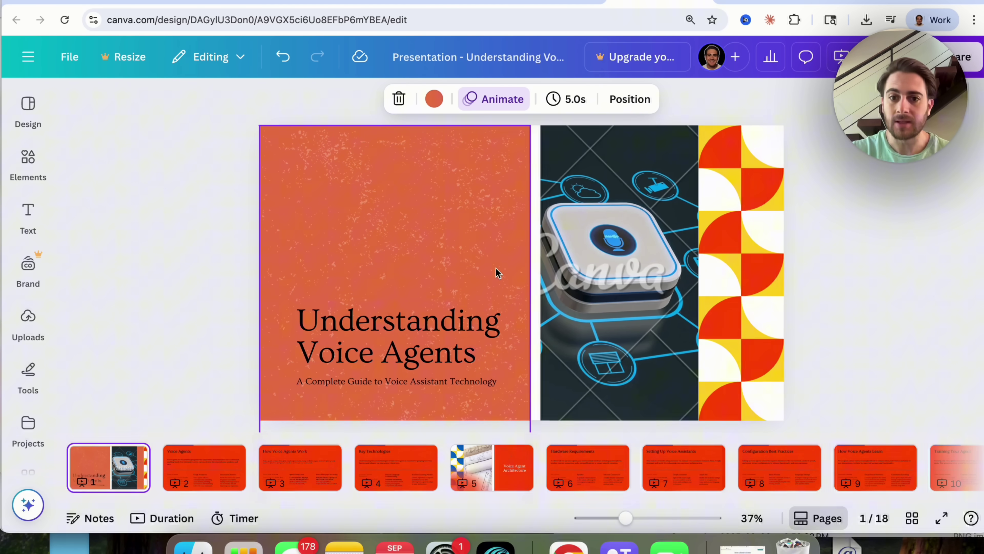
left_click(644, 220)
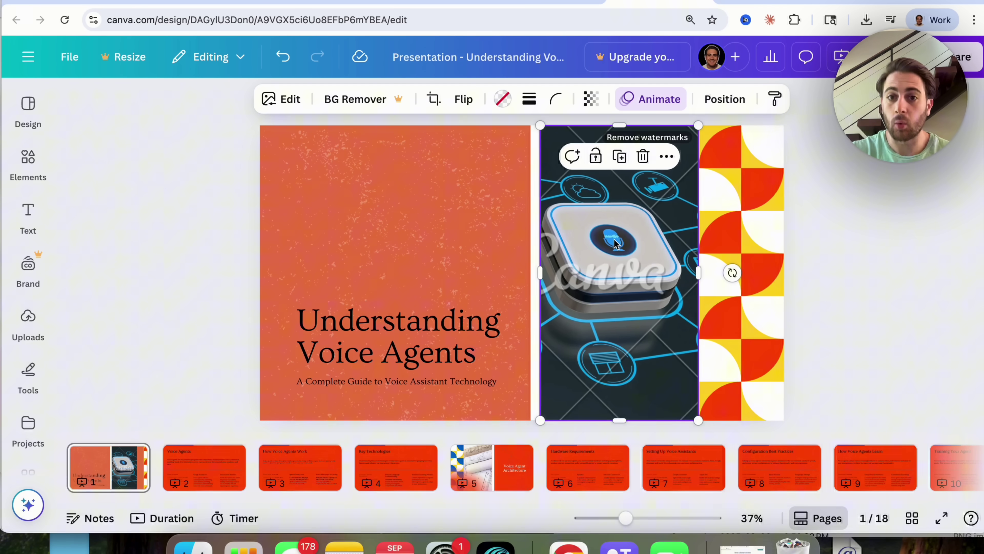
Scroll through all 18 slides starting from slide 2, then go back to the Claude chat.
left_click(212, 468)
scroll(368, 391, "down", 2)
scroll(370, 392, "up", 2)
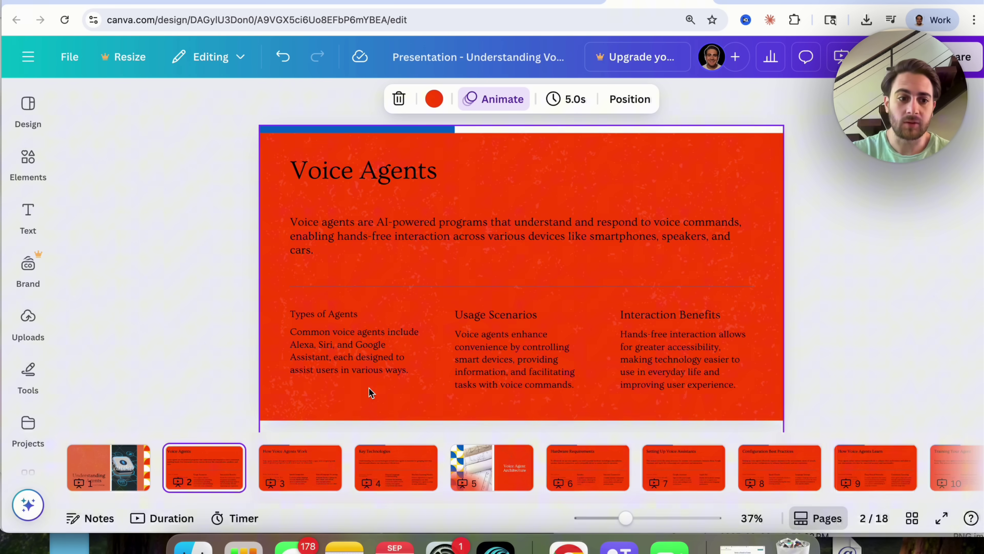
scroll(370, 391, "up", 1)
scroll(370, 392, "down", 3)
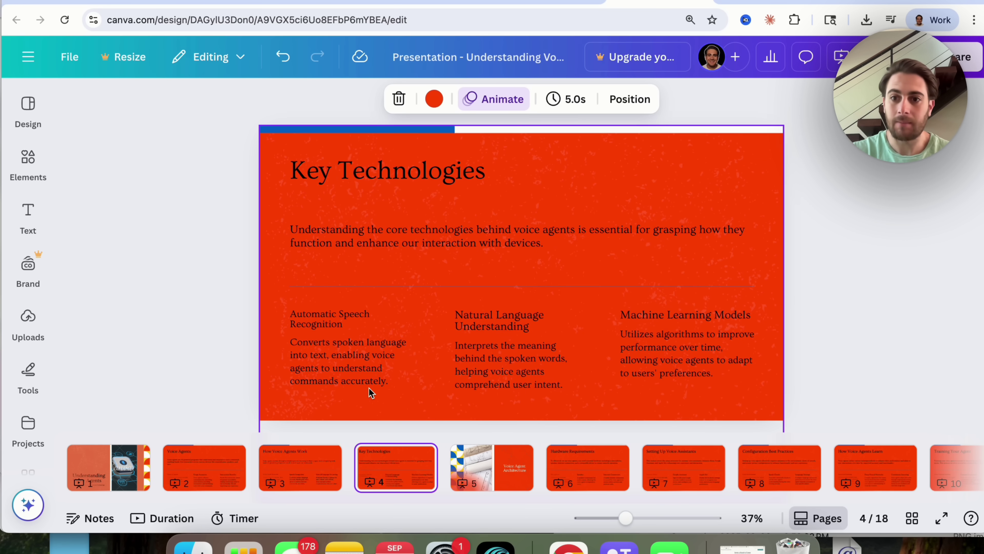
scroll(370, 391, "down", 1)
scroll(370, 391, "down", 7)
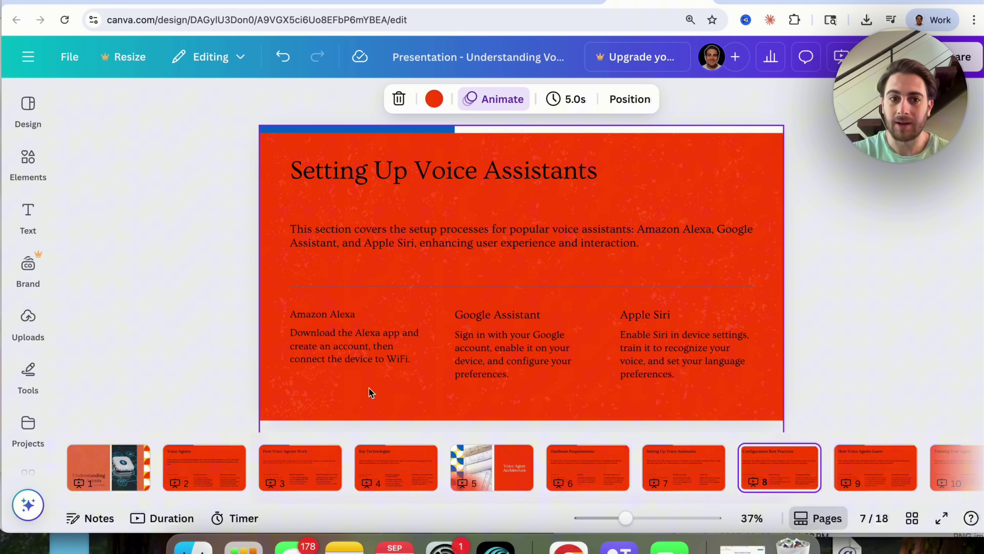
scroll(370, 391, "down", 3)
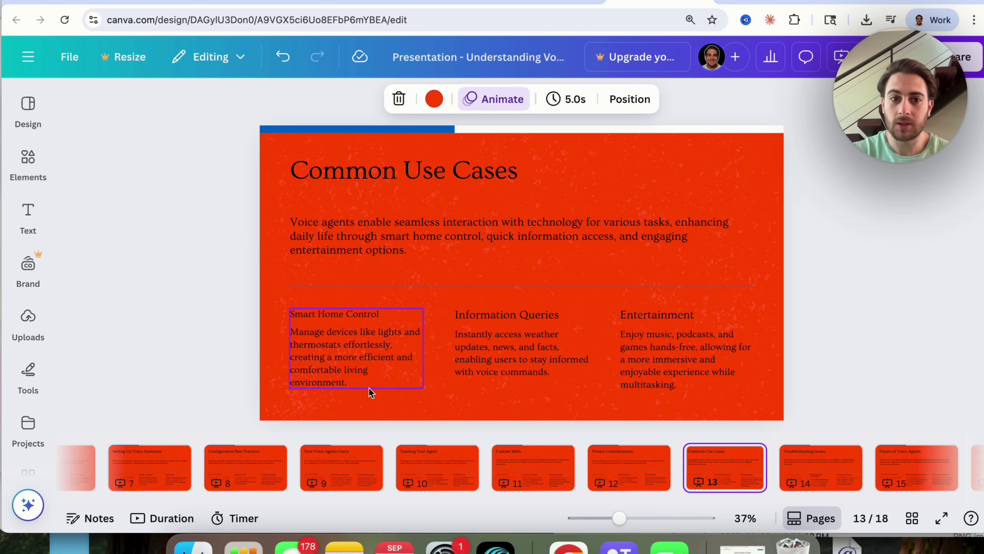
scroll(371, 392, "down", 3)
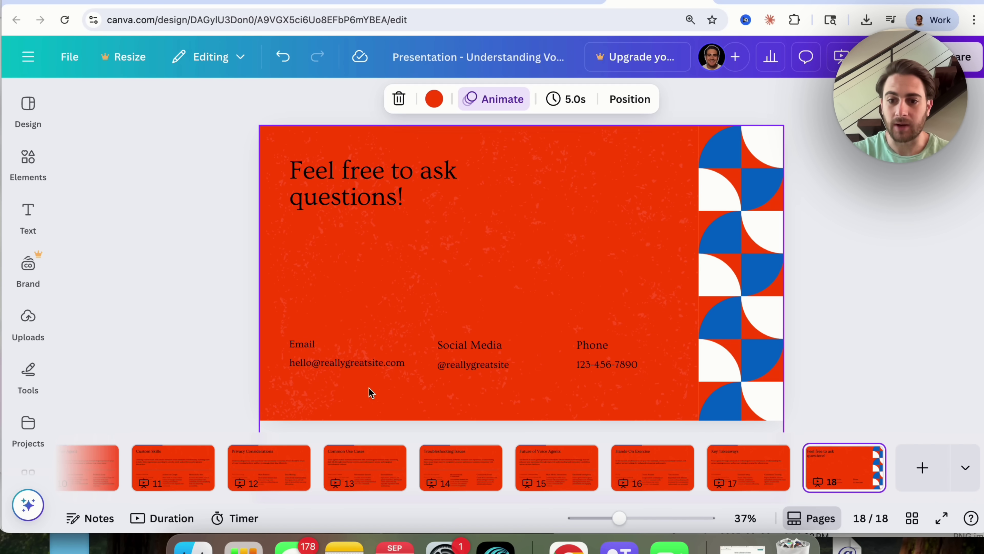
scroll(371, 393, "up", 11)
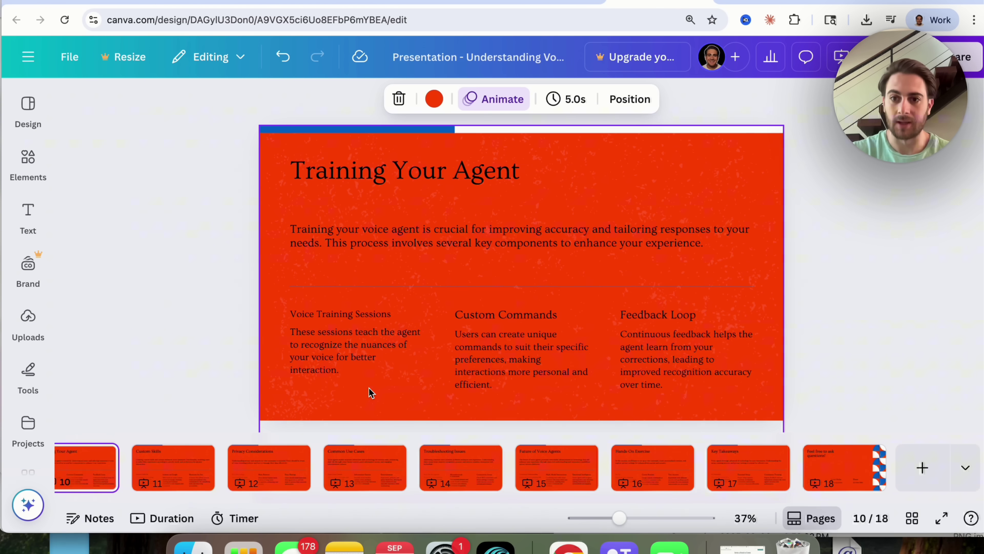
scroll(371, 392, "up", 2)
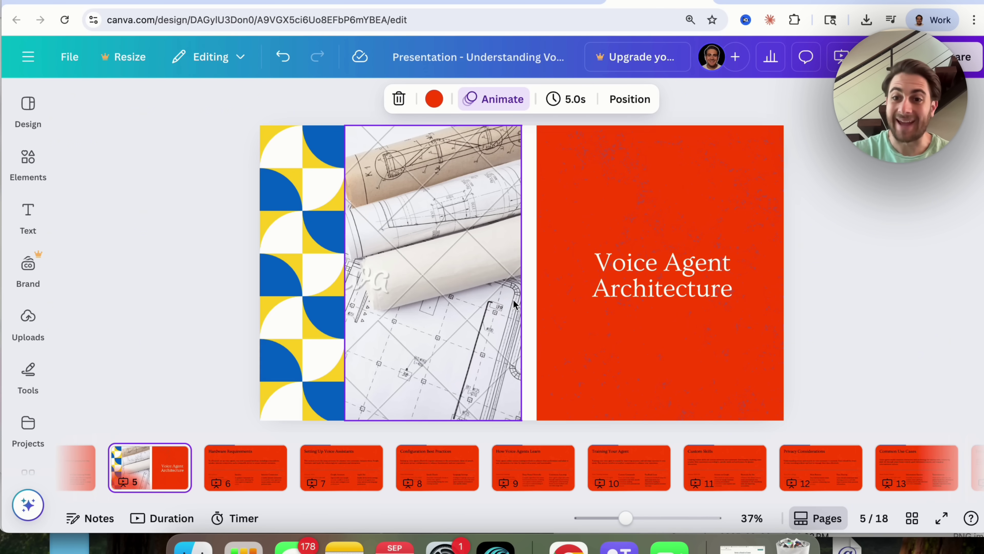
scroll(514, 304, "up", 4)
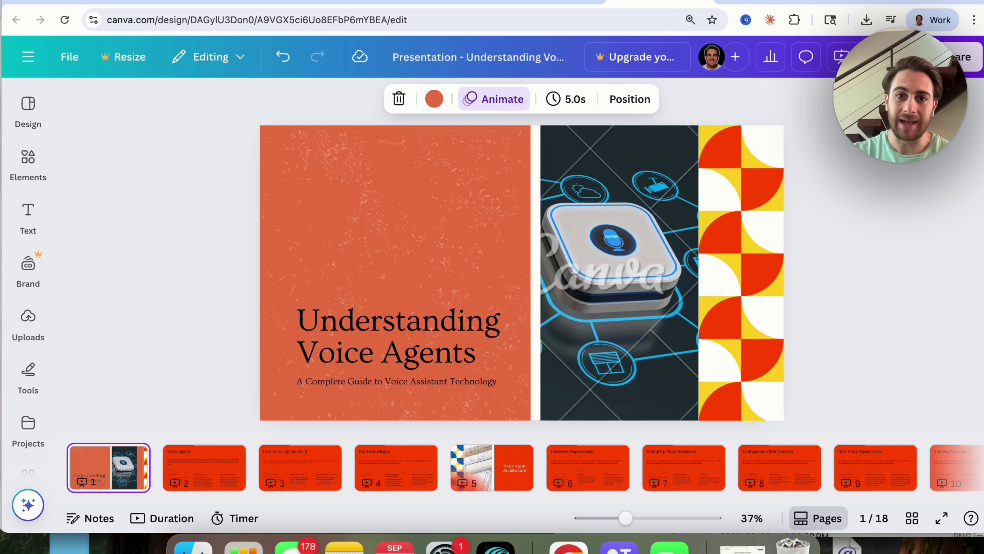
key("ctrl+shift+Tab")
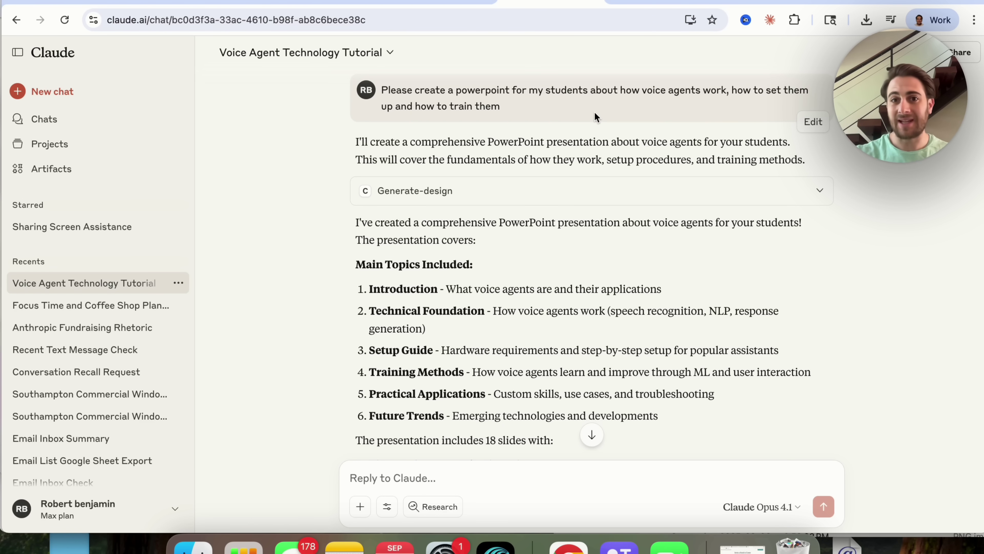
Review the presentation summary and select its list of presentation topics and features.
scroll(522, 215, "down", 4)
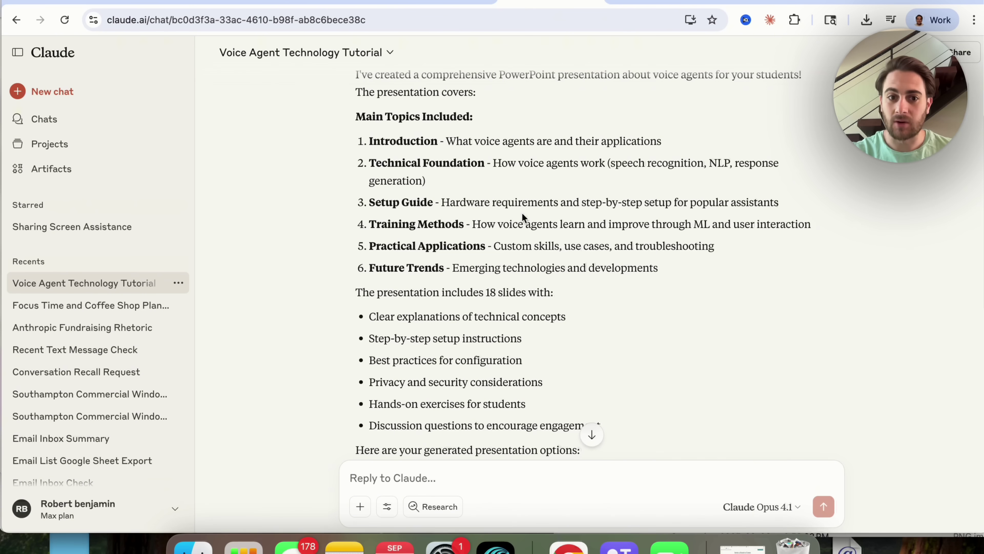
scroll(523, 216, "down", 3)
scroll(510, 210, "up", 2)
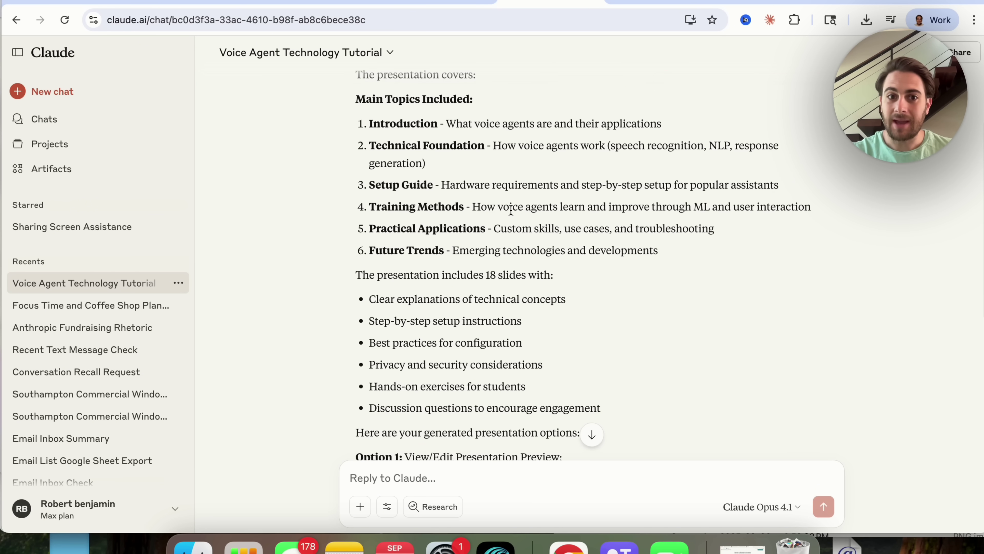
scroll(452, 161, "up", 1)
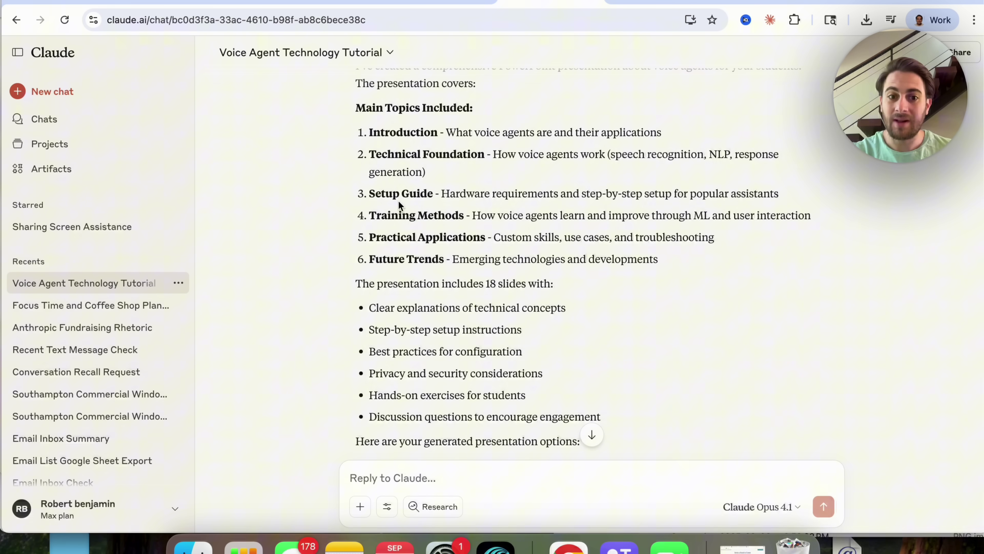
triple_click(362, 283)
scroll(362, 281, "down", 1)
left_click(365, 275)
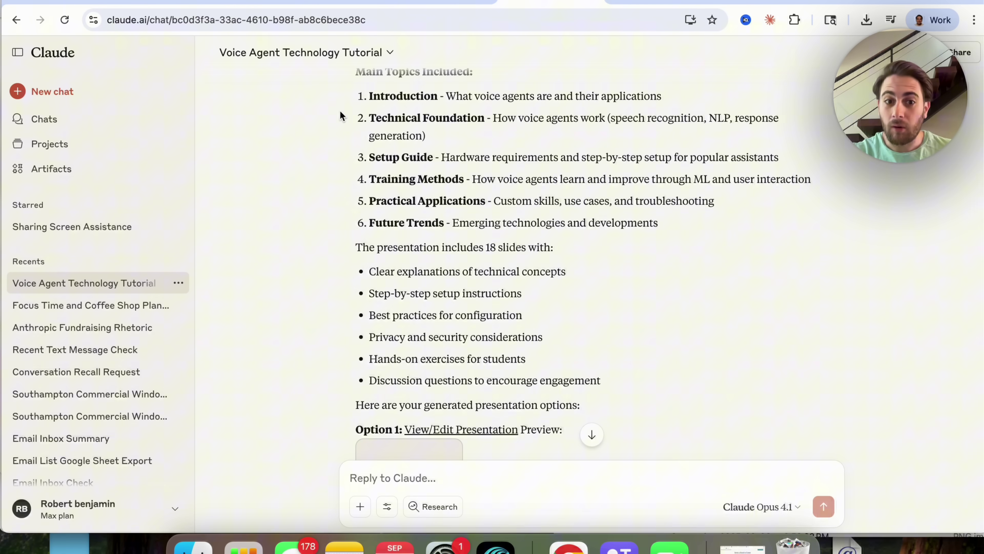
left_click_drag(341, 103, 589, 400)
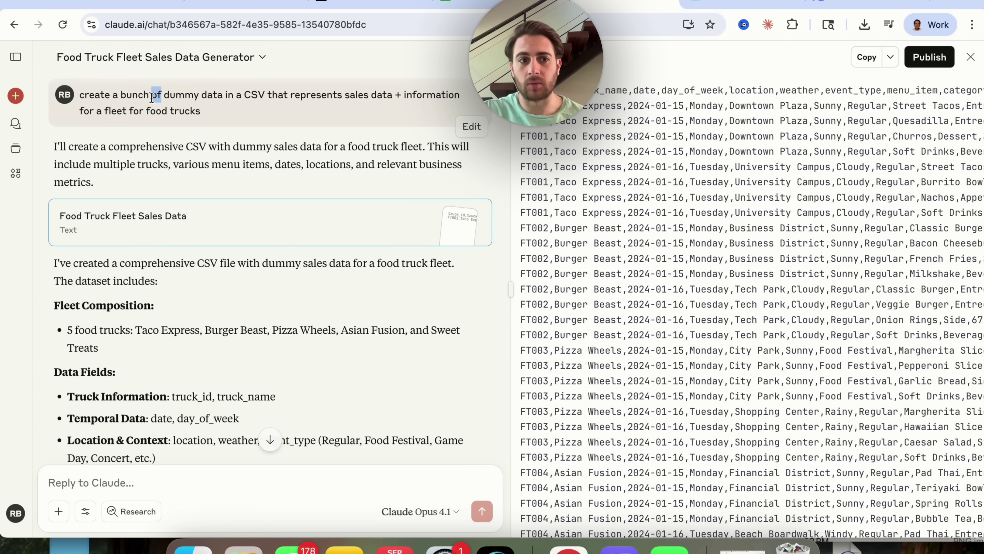
Download the generated CSV sales data as food_truck_sales_data.txt.
triple_click(152, 97)
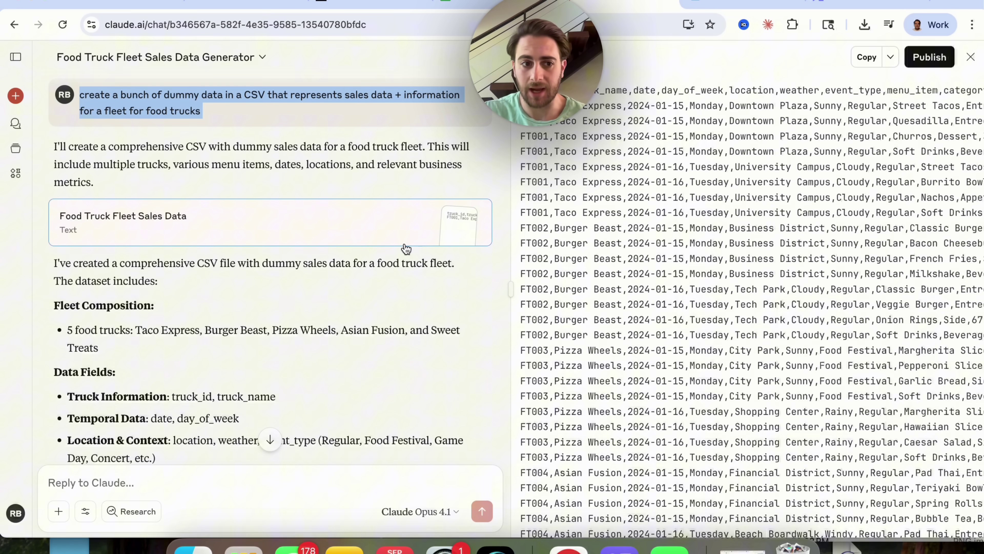
scroll(284, 308, "down", 3)
scroll(284, 310, "down", 2)
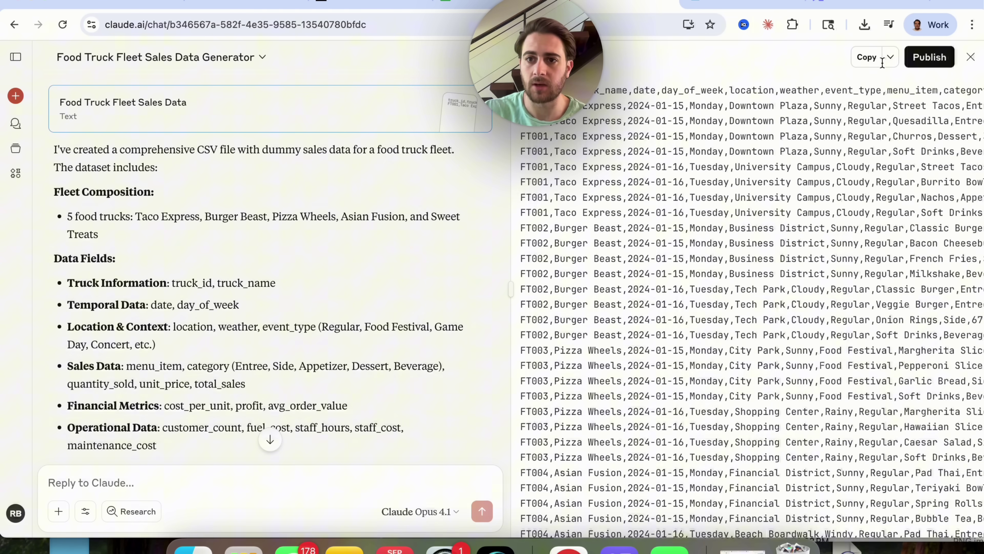
left_click(890, 59)
left_click(868, 85)
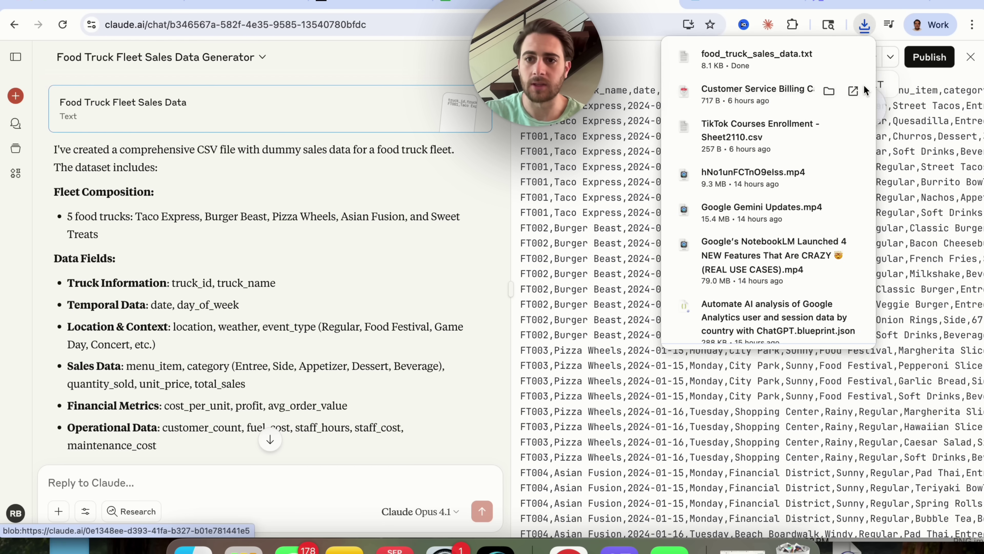
left_click(630, 87)
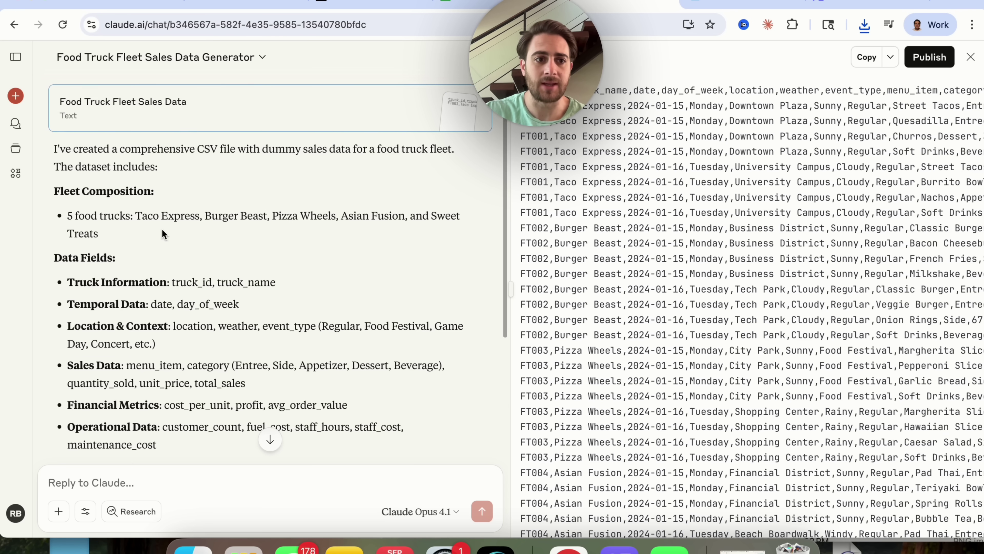
Select the response's closing paragraph and the dataset description above it.
scroll(163, 235, "down", 1)
scroll(114, 192, "down", 5)
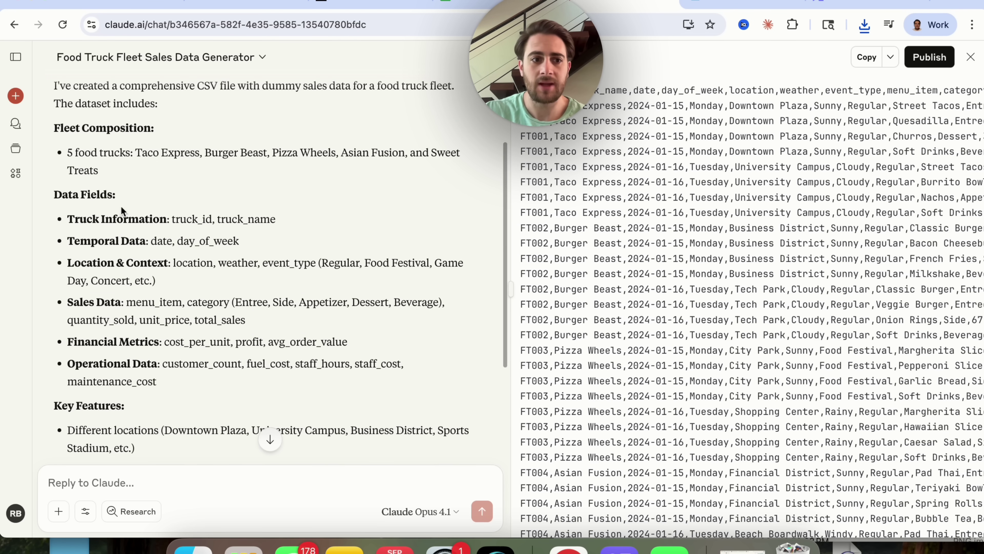
scroll(124, 375, "down", 5)
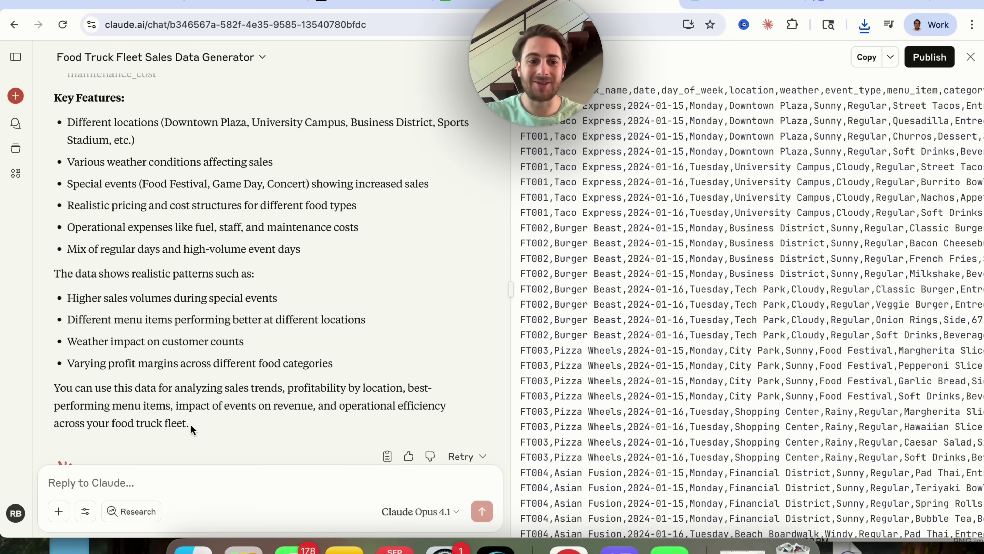
triple_click(194, 430)
scroll(171, 409, "up", 10)
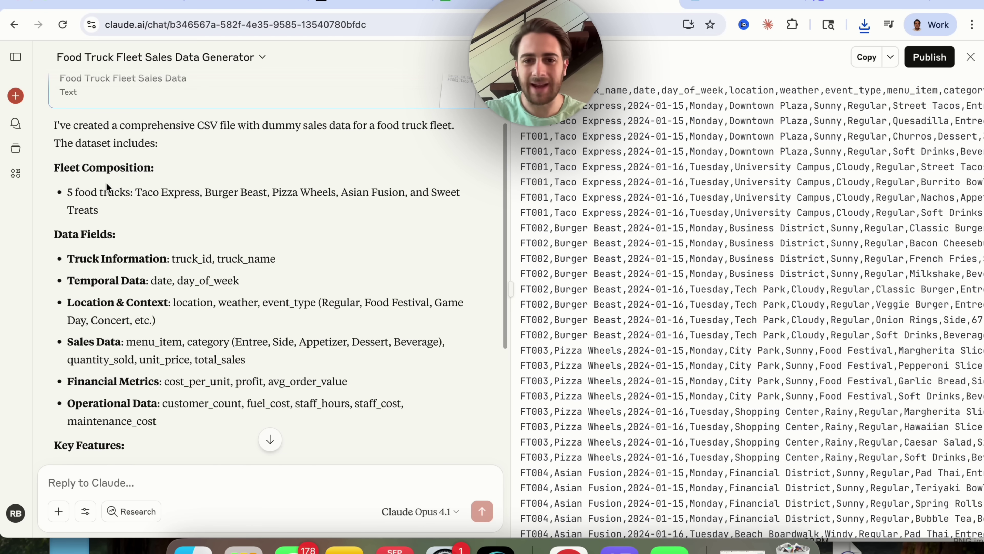
left_click(60, 168, "shift")
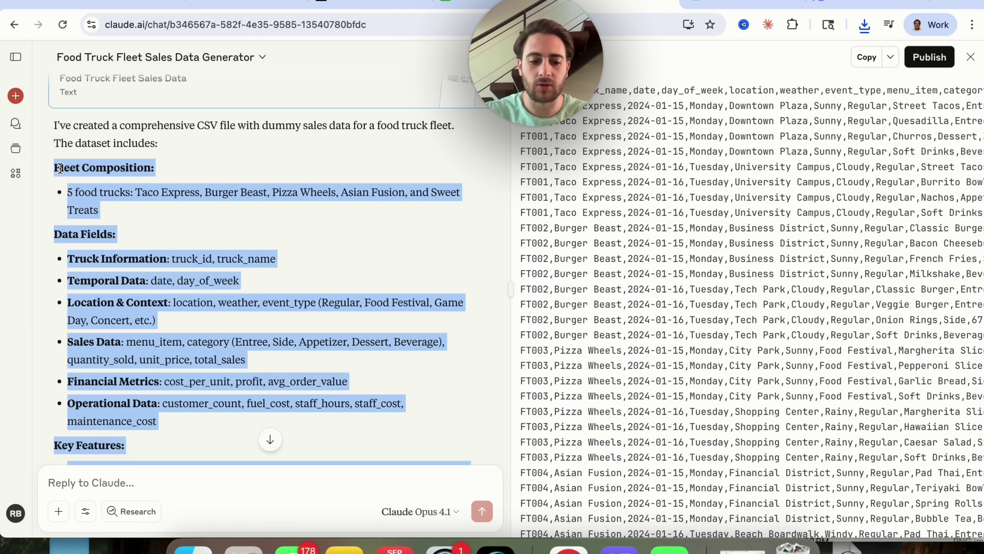
Start a new chat with food_truck_sales_data.txt attached.
left_click(15, 96)
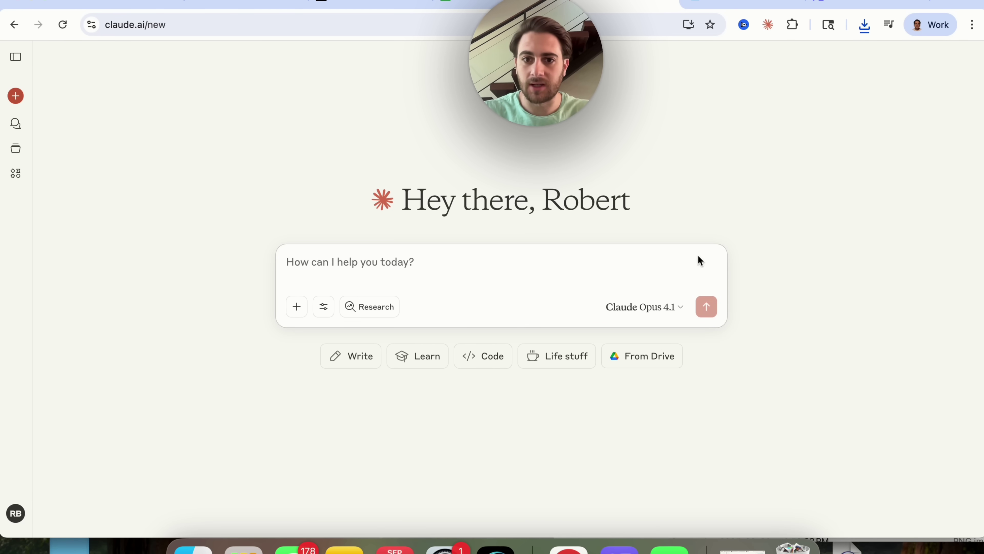
left_click(193, 548)
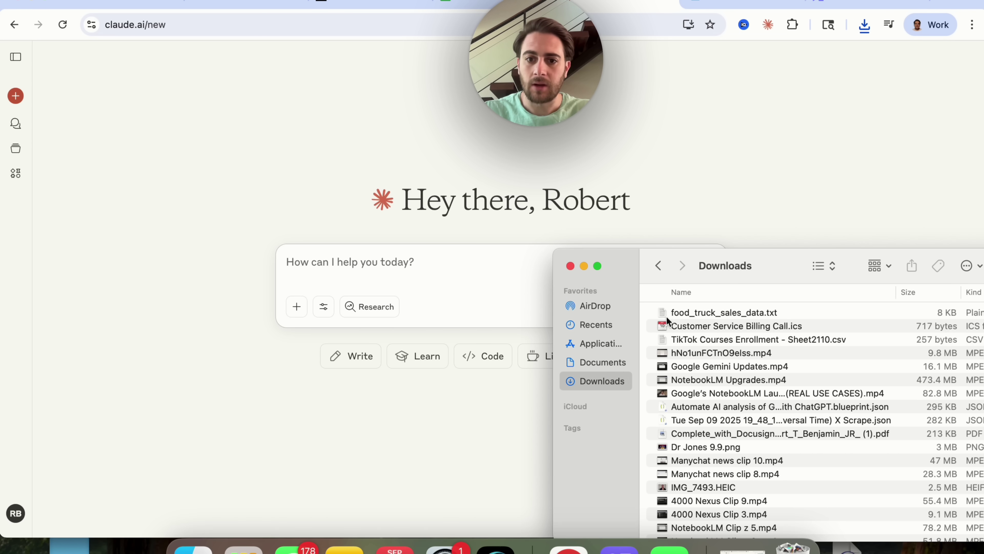
left_click_drag(672, 314, 413, 284)
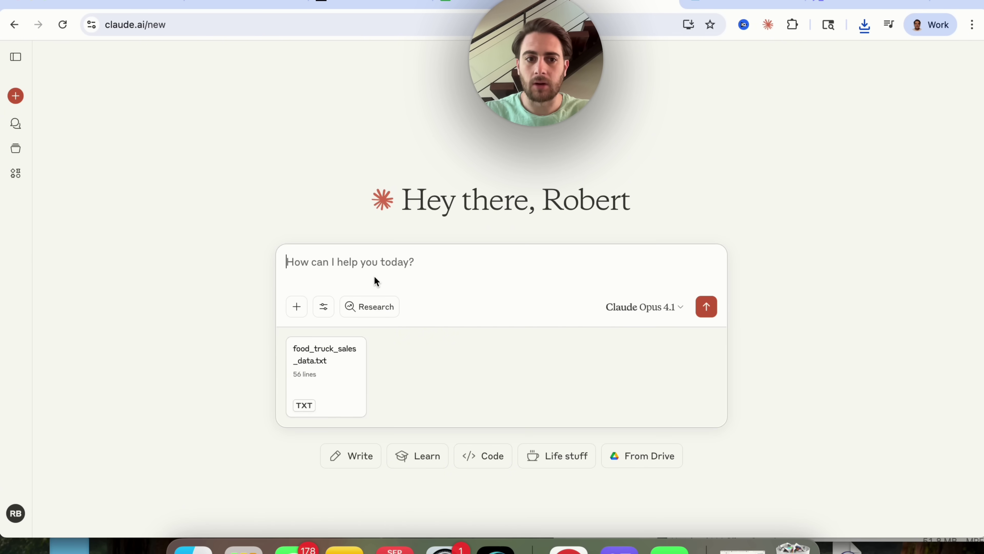
Write the request for a full five-truck business analysis, including unseen opportunities, ending 'Here's some'.
key("super+v")
key("super+a")
type("I")
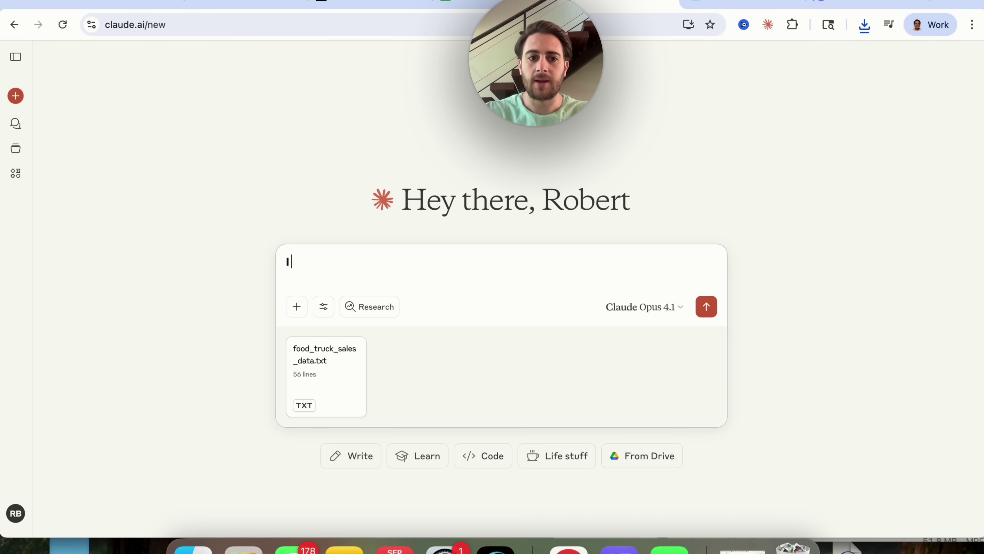
type(" need you to do a full analysis of m")
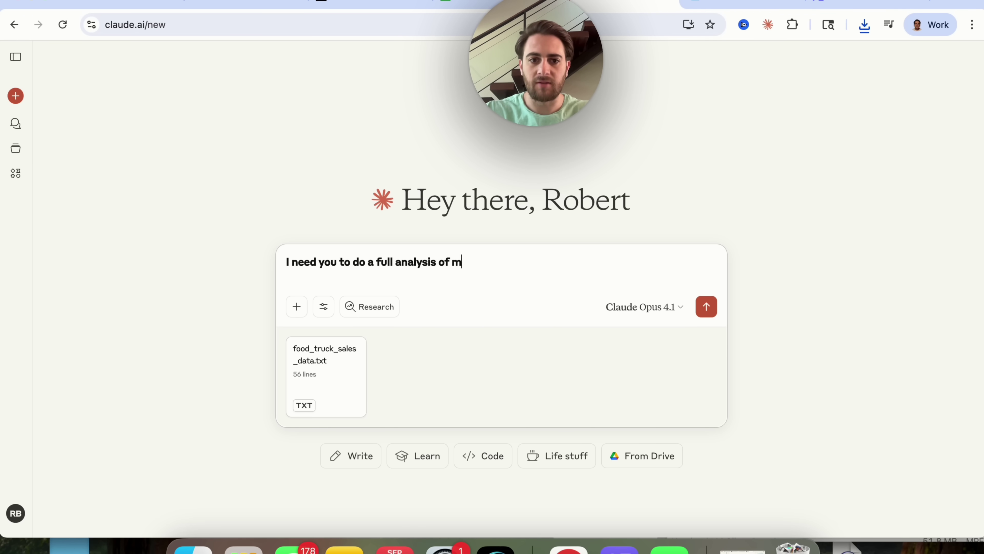
key("BackSpace")
key("BackSpace")
key("BackSpace")
type("iness that contains 5 foo")
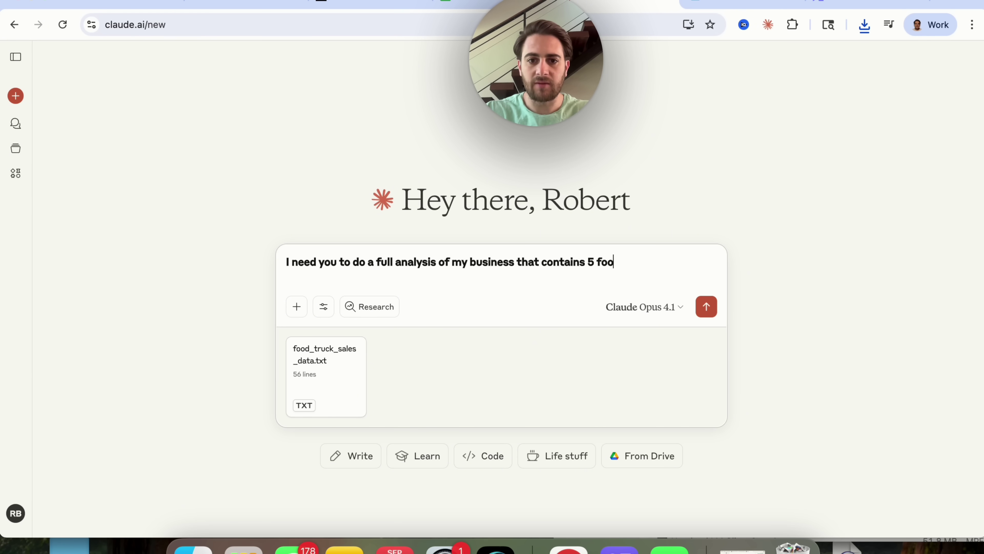
type(" I want you to look at sales data and see where I can optimize m")
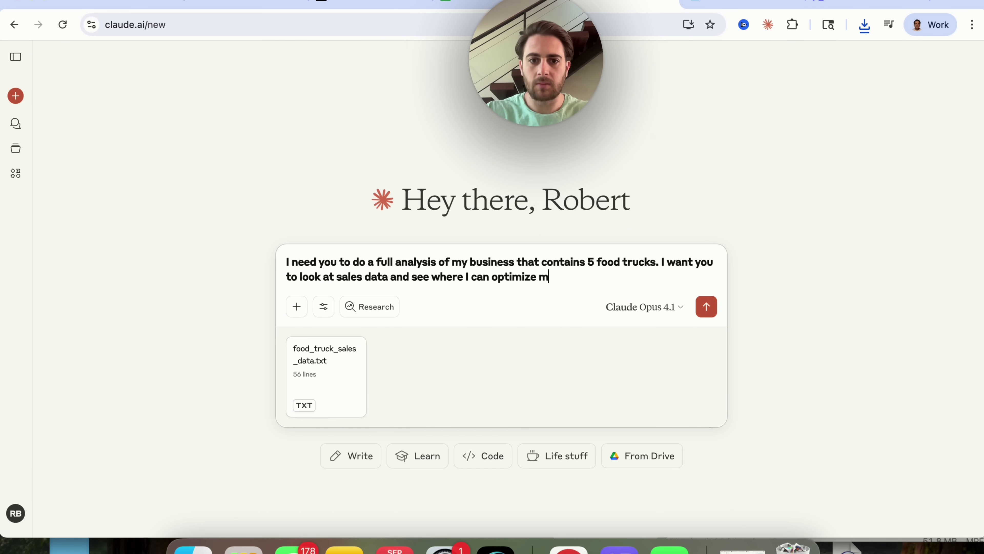
key("BackSpace")
key("BackSpace")
type("business, where I can grow")
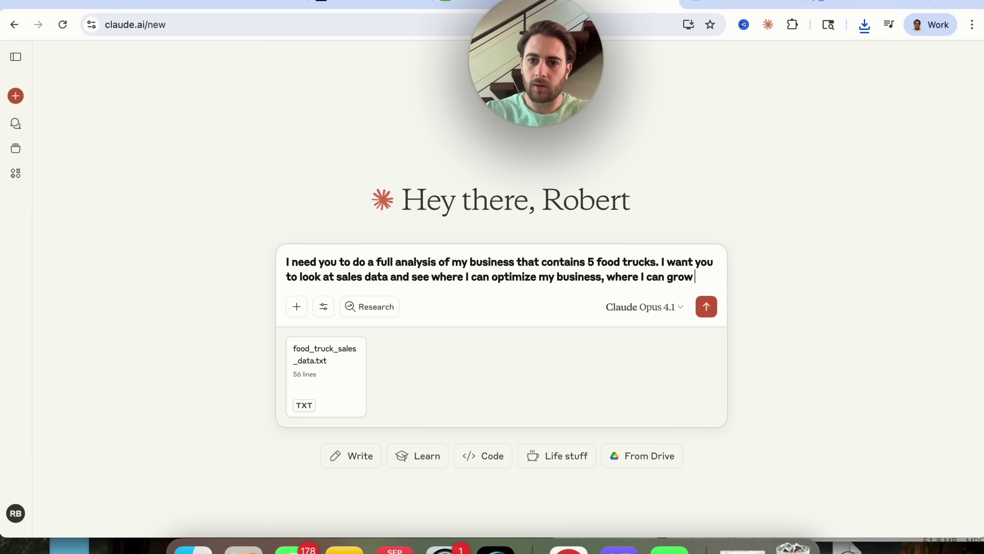
type(" it and any opportuni")
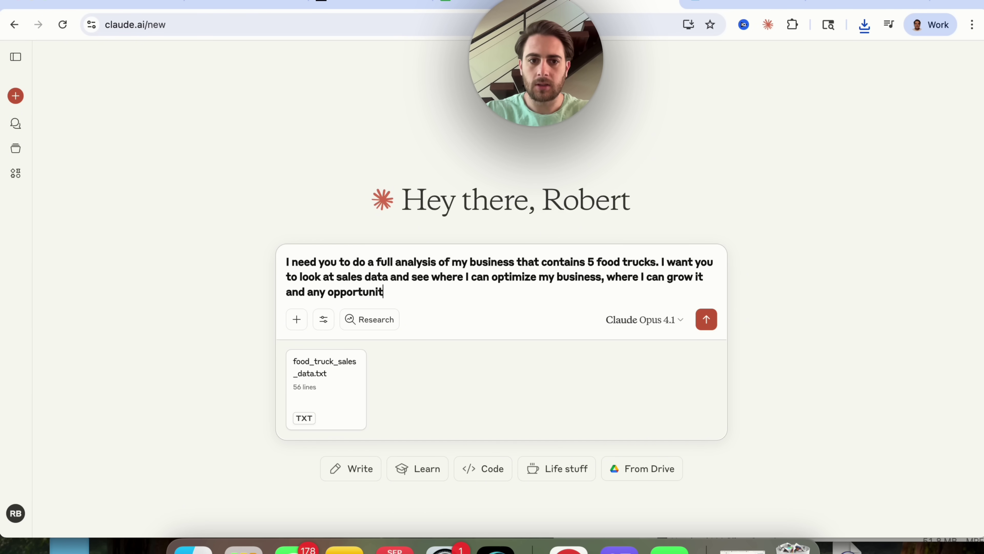
type(" that I might not se")
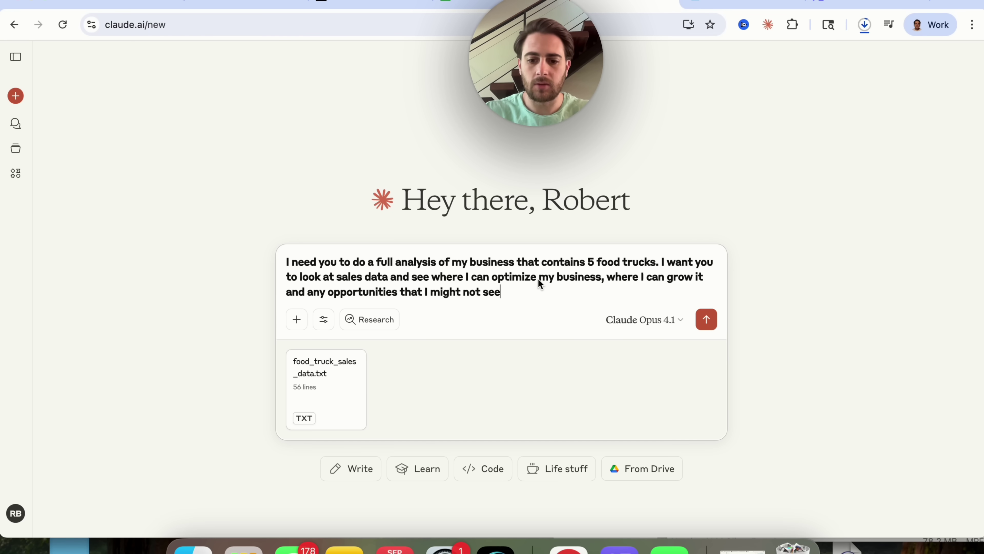
type("e... Here'")
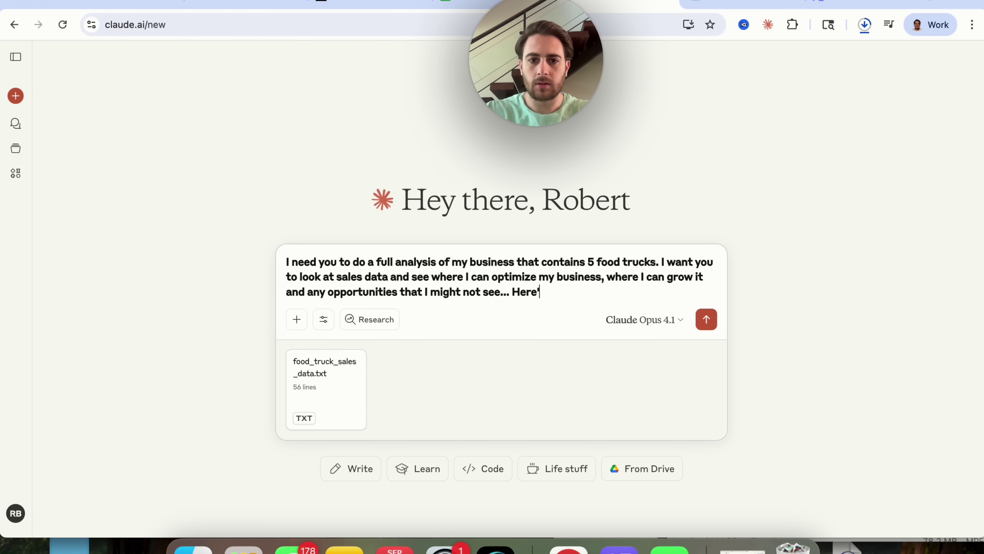
type("s f")
key("BackSpace")
type("some more information")
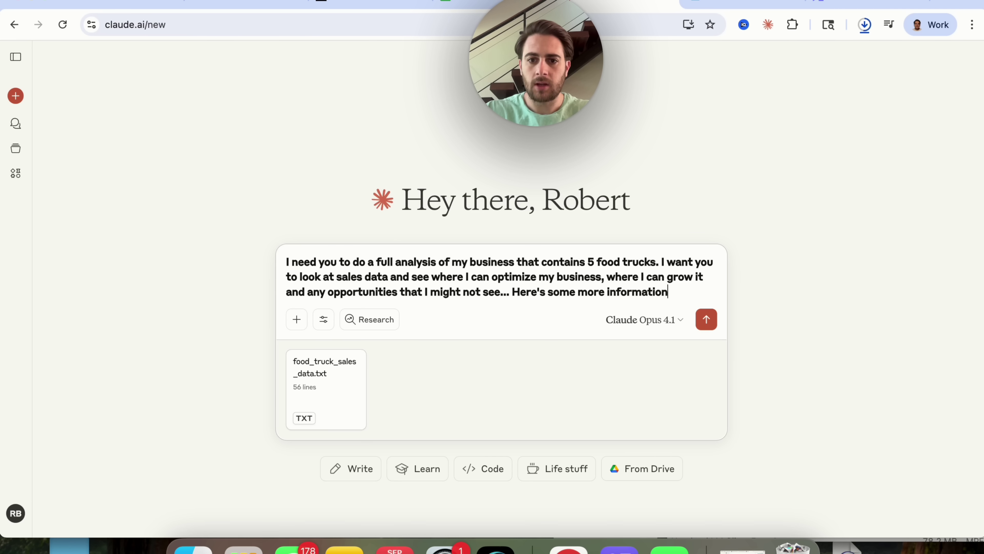
Paste the fleet and data-field description into the request and send it.
key("super+v")
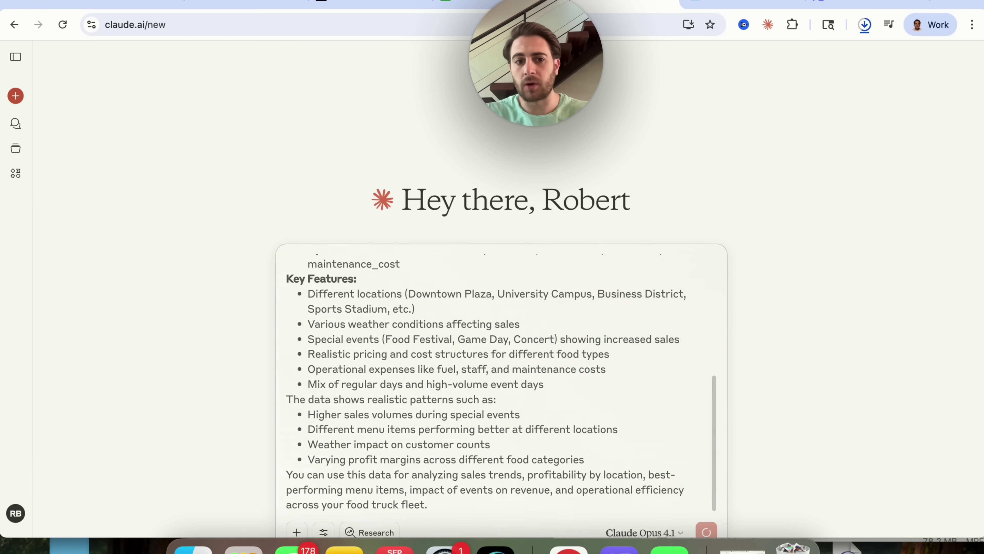
key("Return")
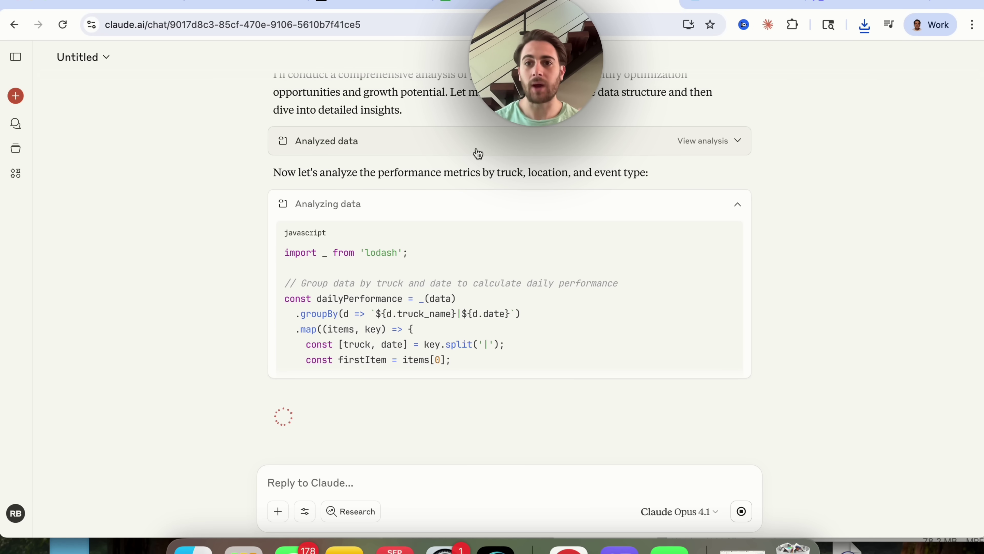
Open a fresh claude.ai page in a new browser tab.
left_click(944, 2)
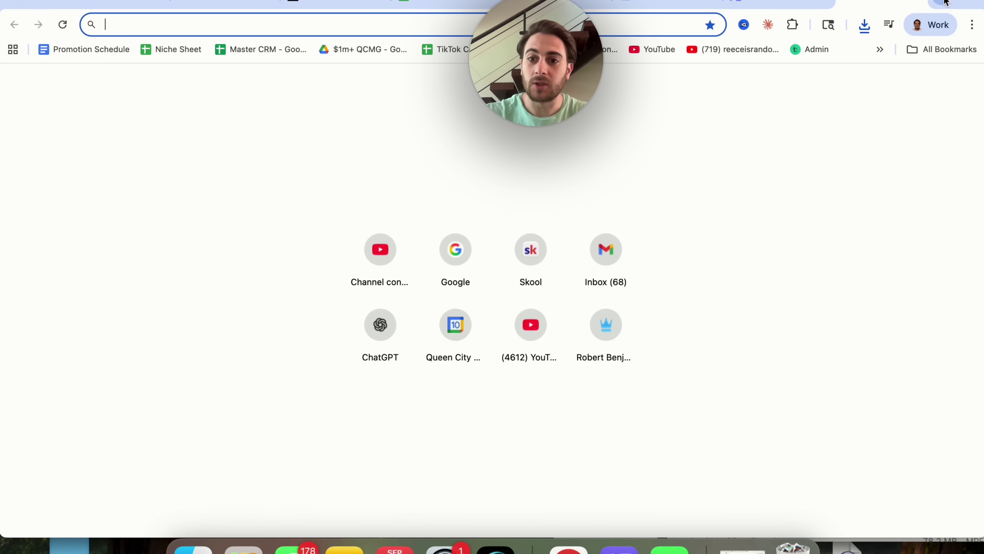
type("cl")
key("Return")
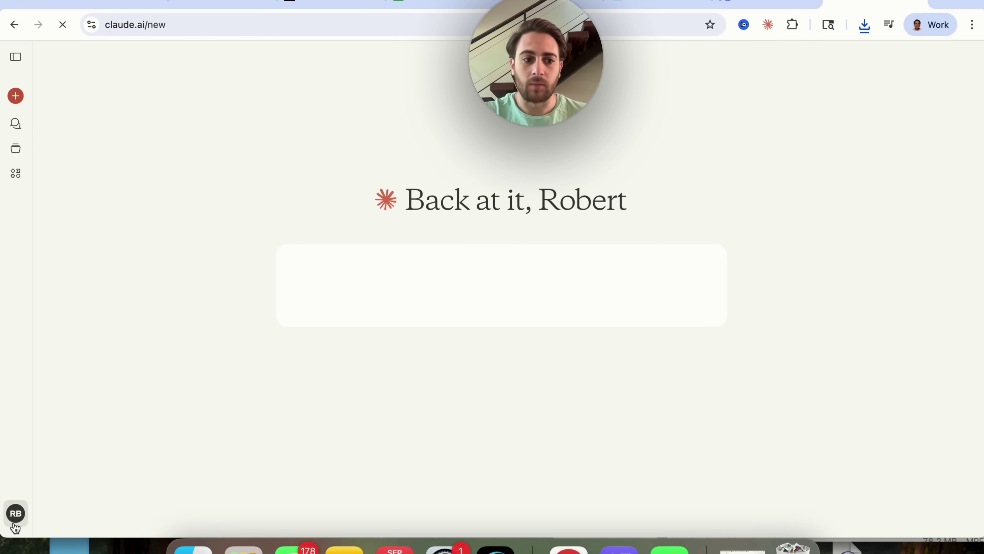
Go to Settings > Connectors and scroll the list down to the Rube connector.
left_click(16, 513)
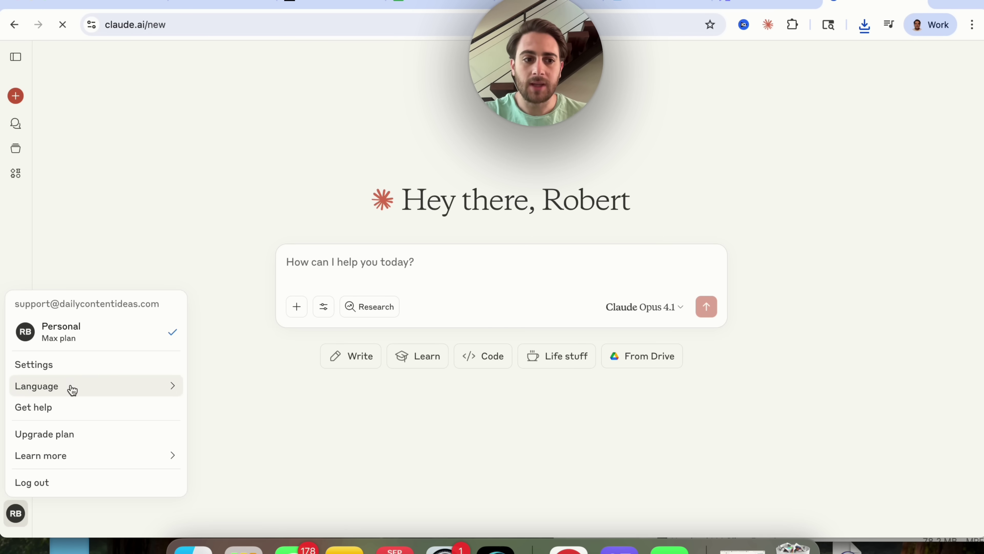
left_click(64, 369)
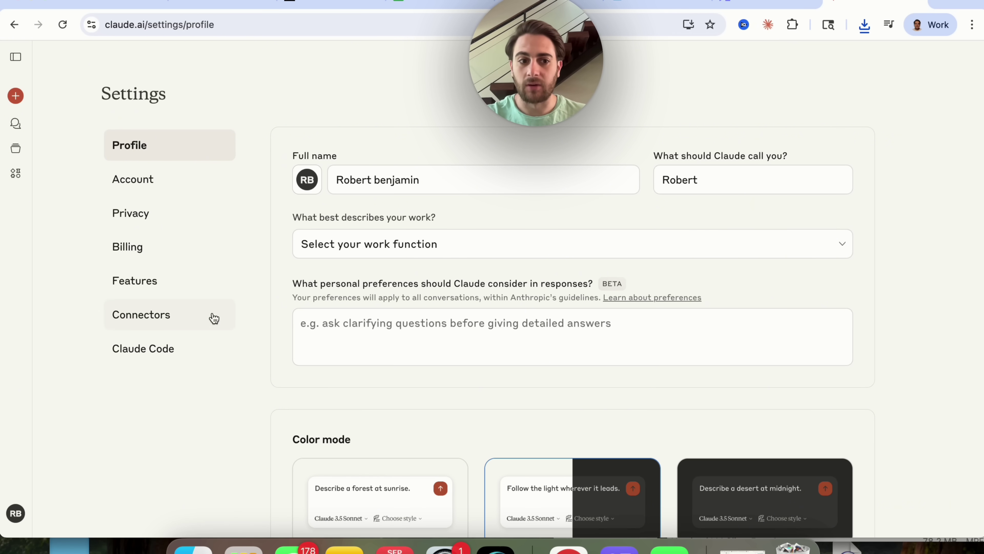
left_click(158, 318)
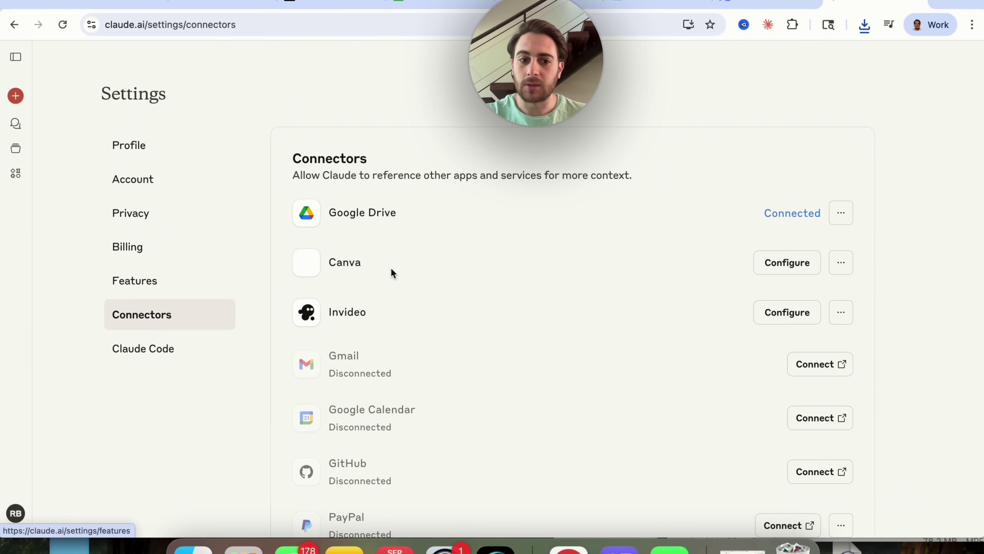
scroll(391, 271, "down", 5)
scroll(373, 257, "up", 7)
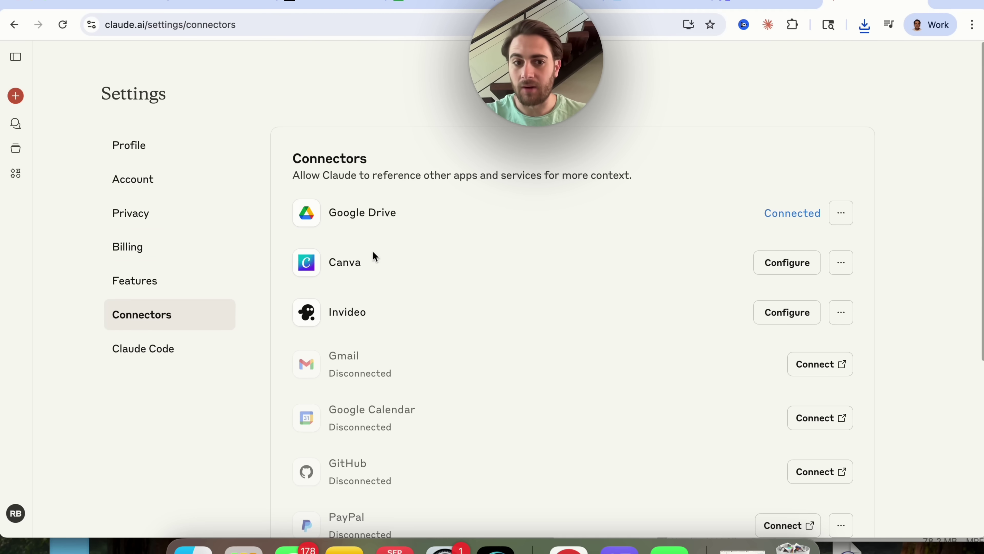
scroll(375, 289, "down", 7)
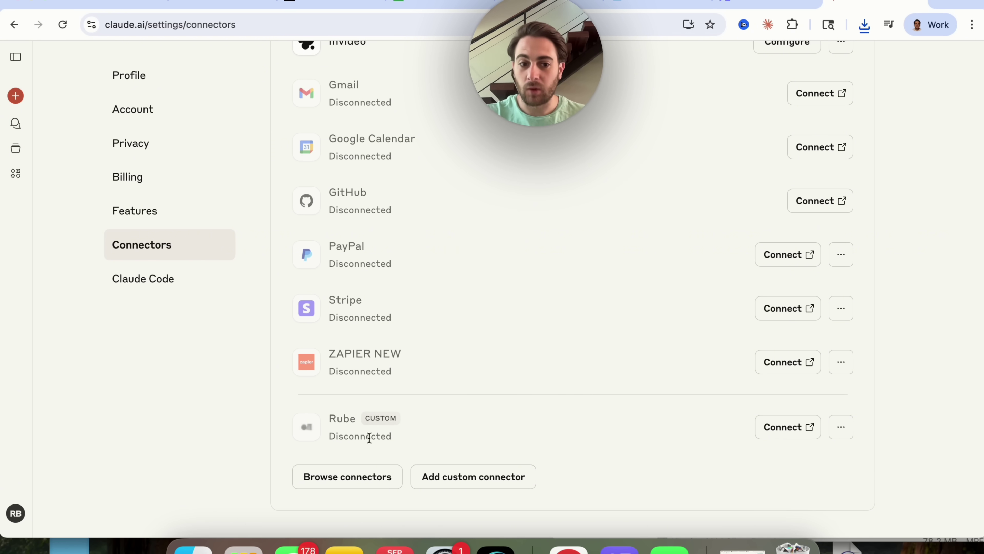
Load the rube.app website in a new tab.
left_click(942, 3)
type("rube.app")
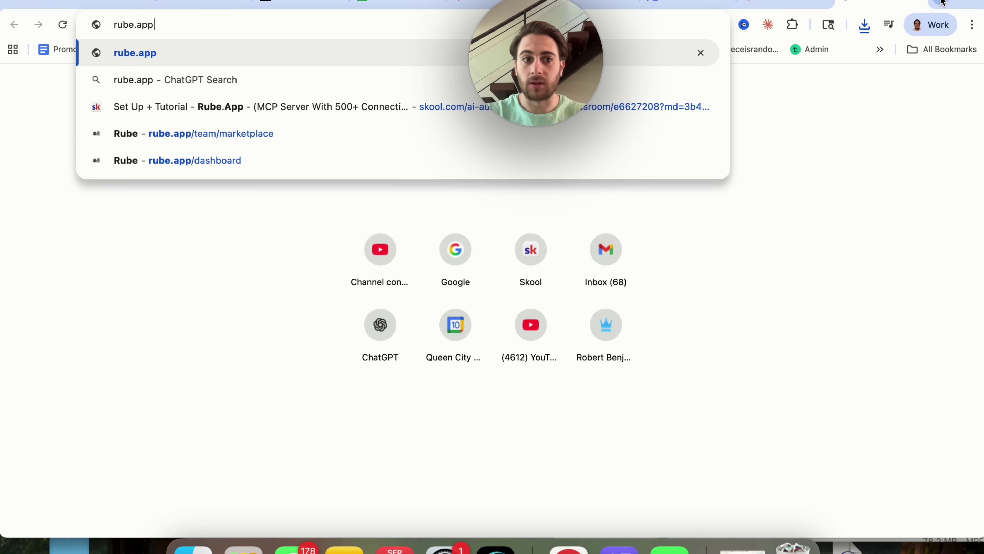
key("Return")
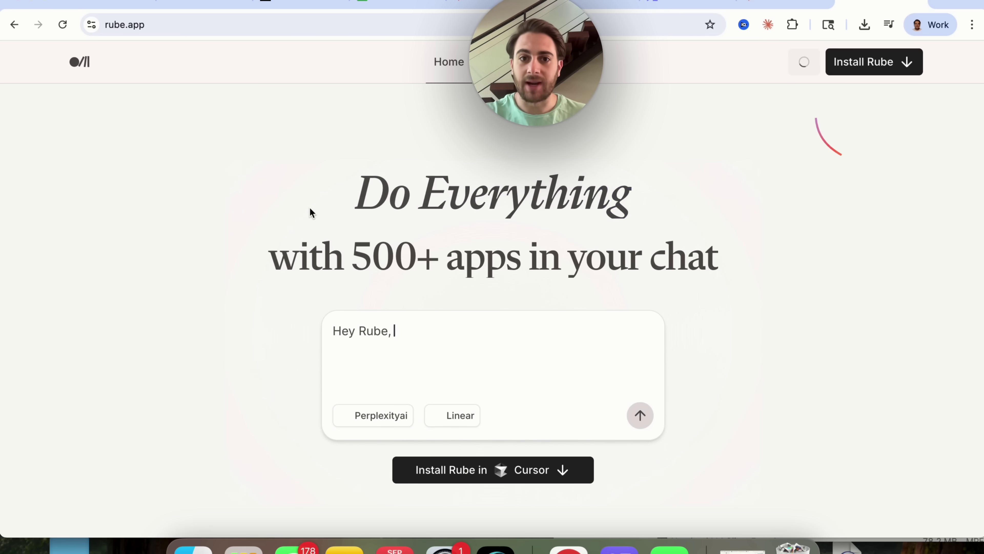
scroll(309, 207, "down", 10)
scroll(309, 209, "up", 10)
Browse Rube's marketplace of 500+ app integrations, then return to Claude's settings tab.
left_click(501, 59)
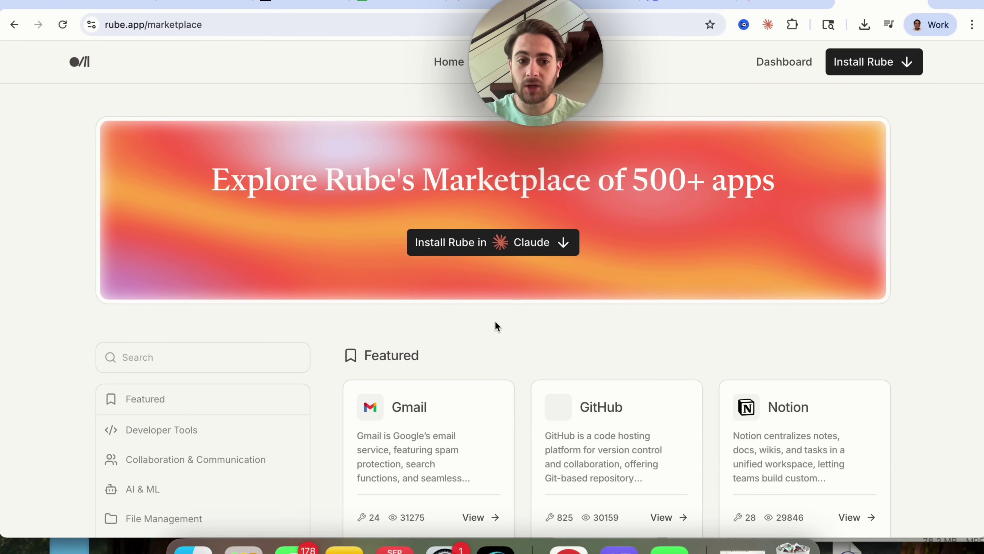
scroll(496, 324, "down", 2)
scroll(496, 326, "down", 10)
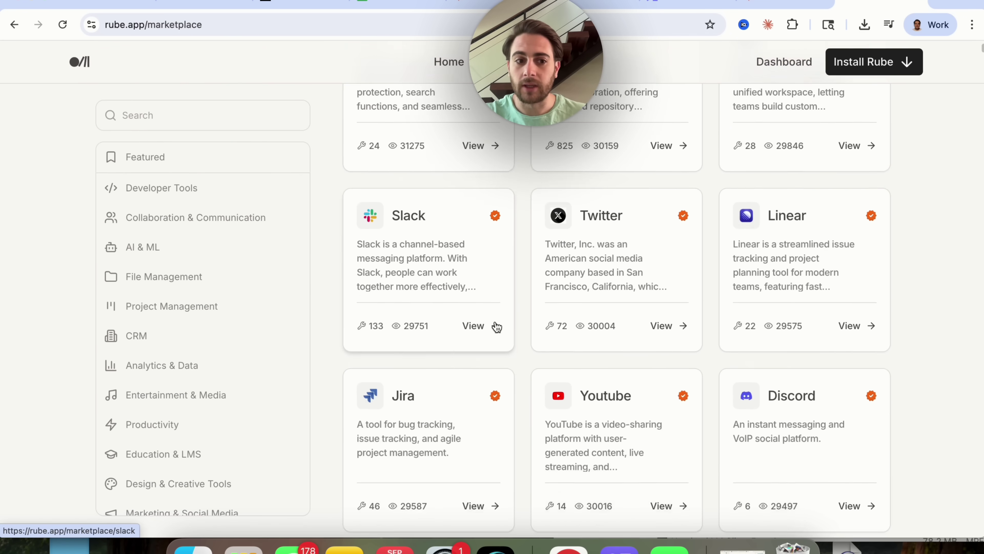
scroll(496, 326, "down", 20)
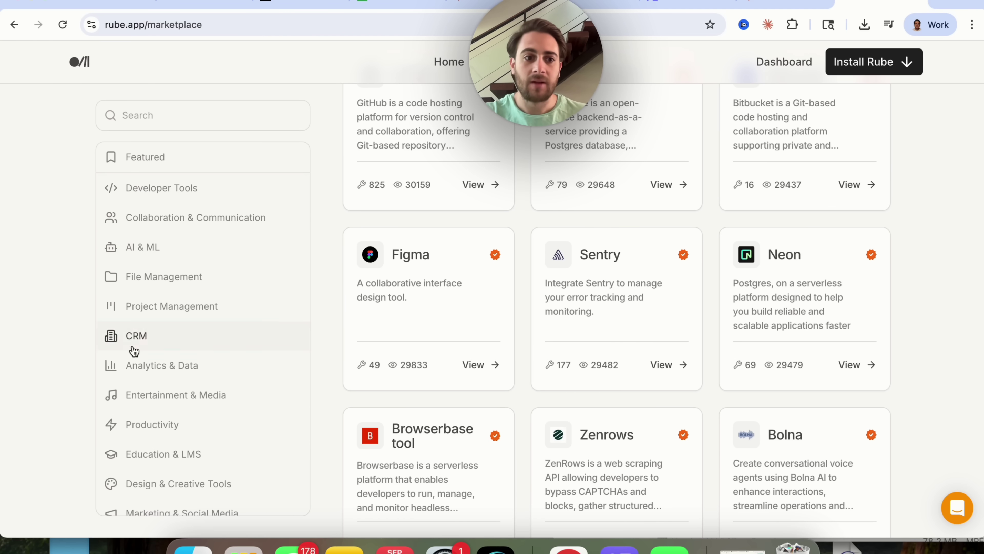
scroll(156, 373, "down", 20)
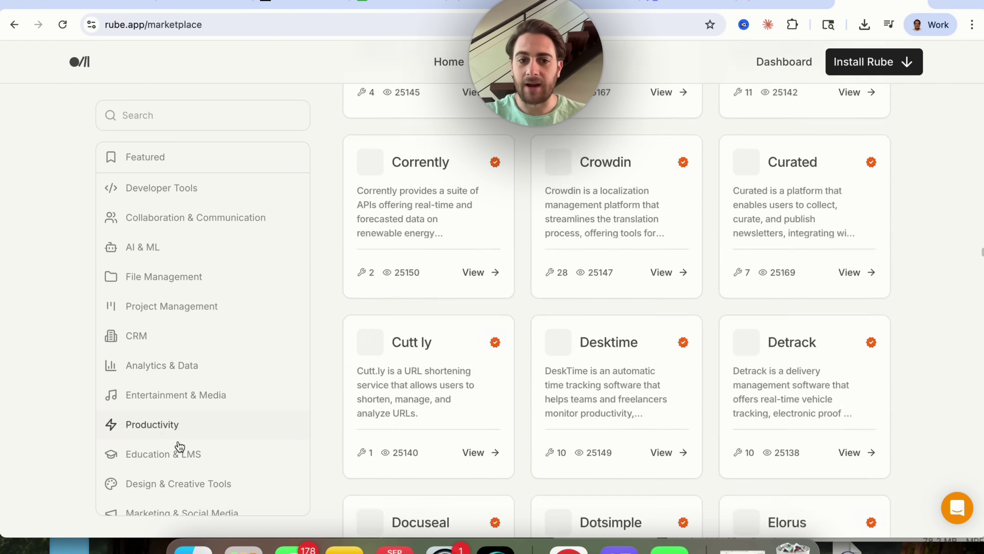
scroll(383, 331, "down", 10)
scroll(383, 331, "down", 10)
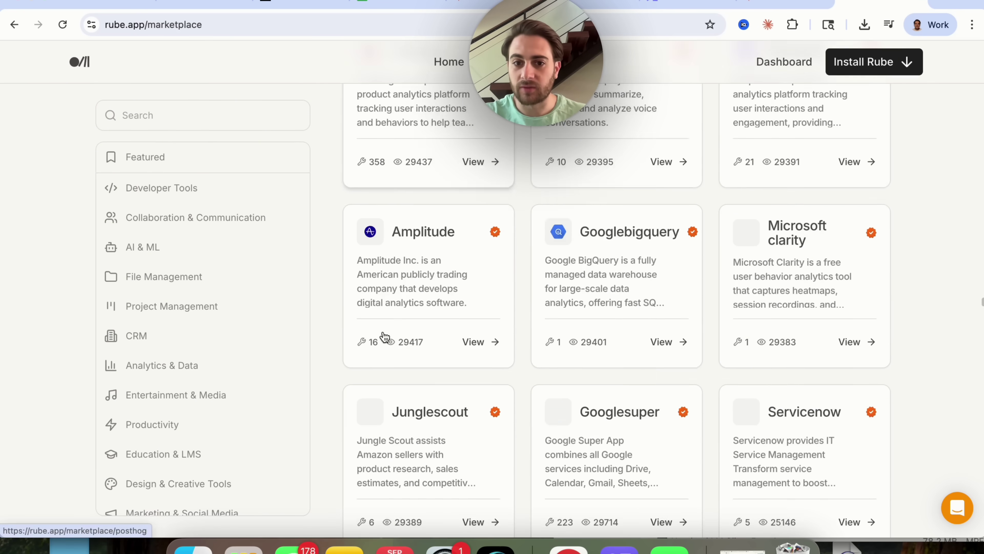
scroll(385, 337, "down", 5)
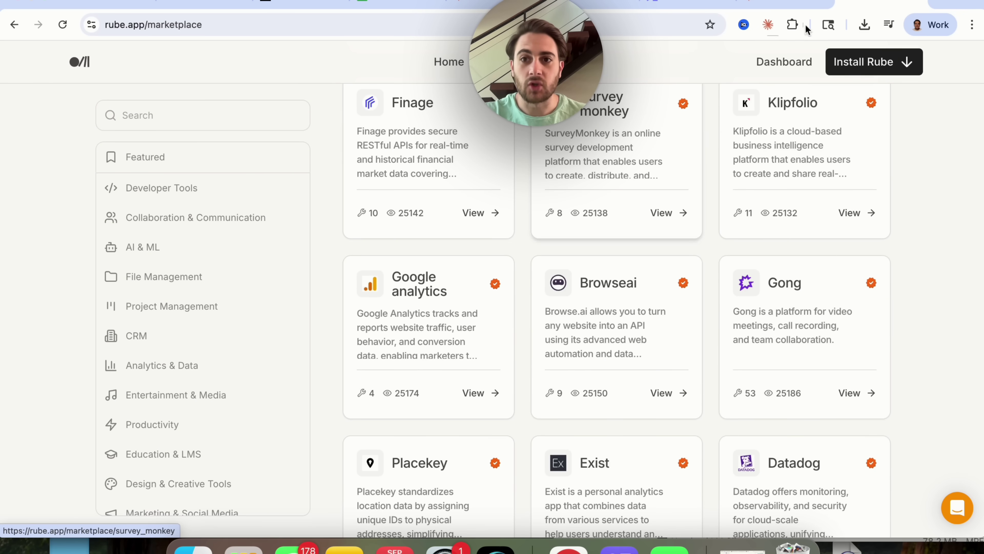
left_click(923, 3)
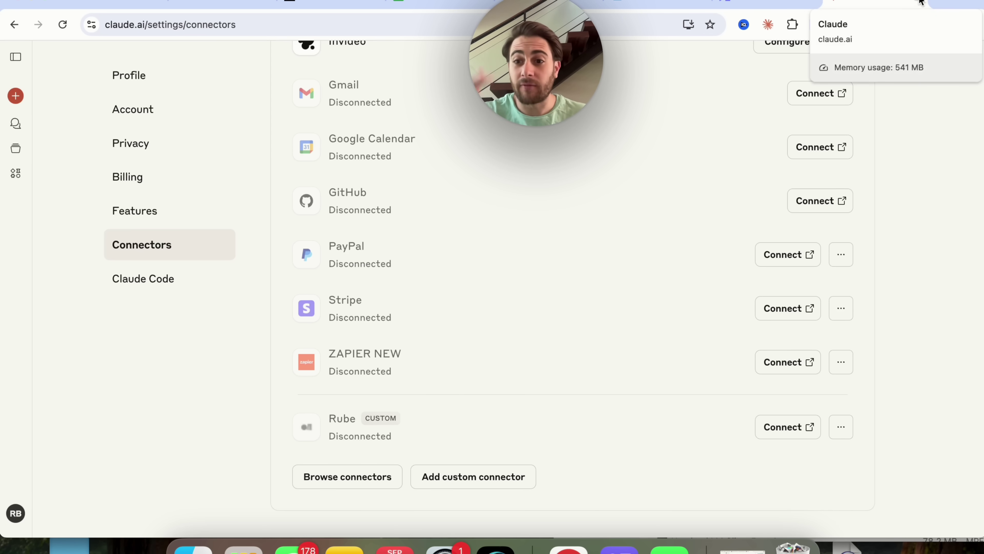
Return to the analysis chat and follow the Food Truck Fleet Optimization Strategy report as it generates.
left_click(651, 4)
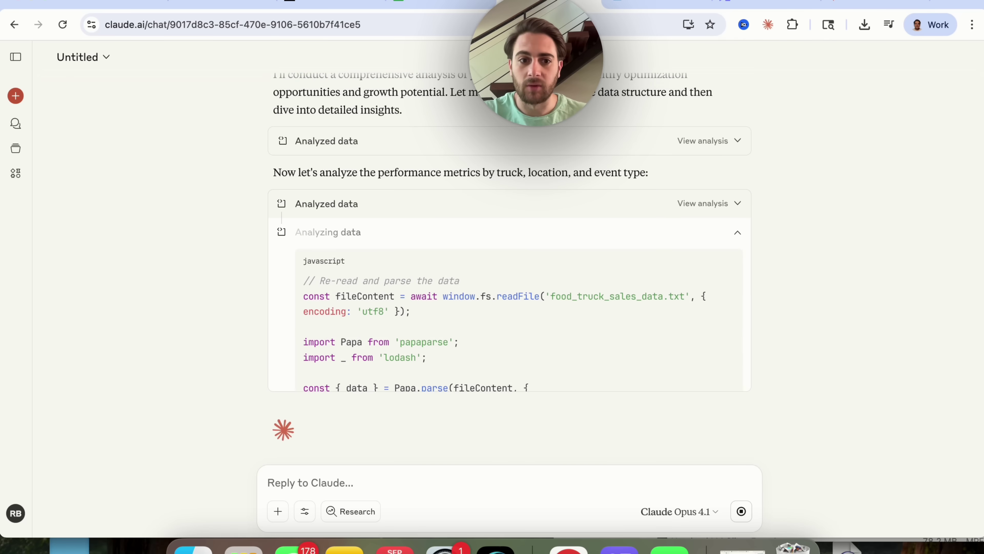
scroll(223, 220, "up", 10)
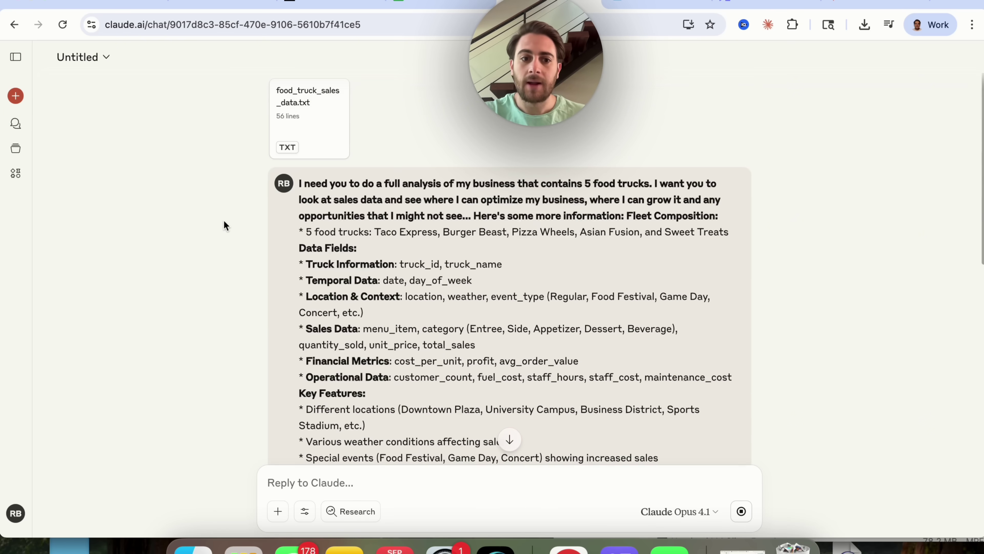
scroll(225, 224, "down", 15)
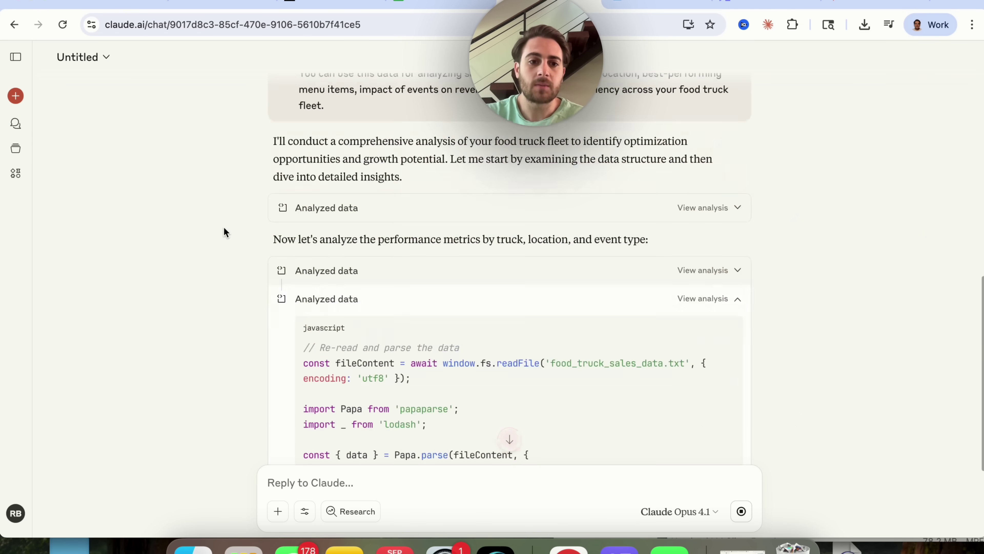
scroll(224, 228, "up", 4)
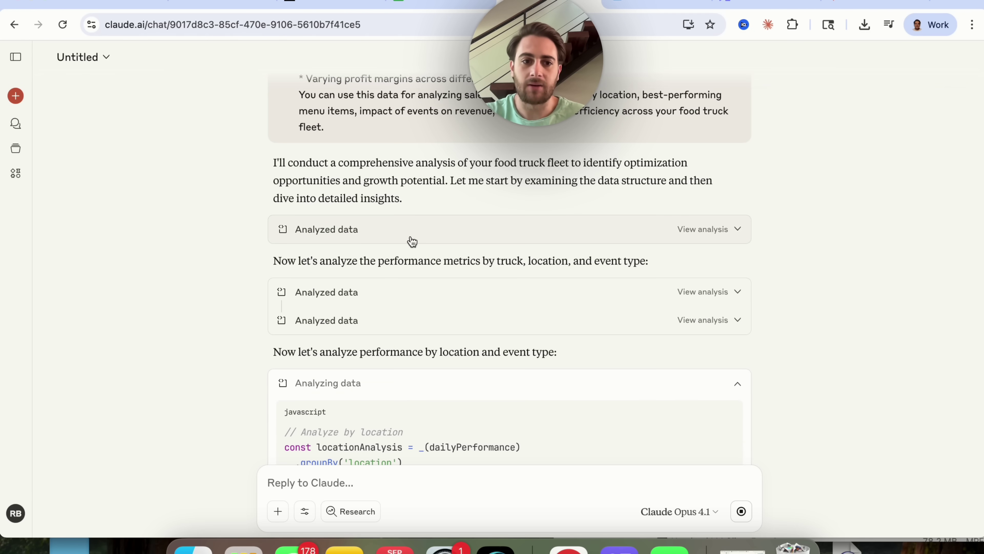
scroll(424, 290, "down", 4)
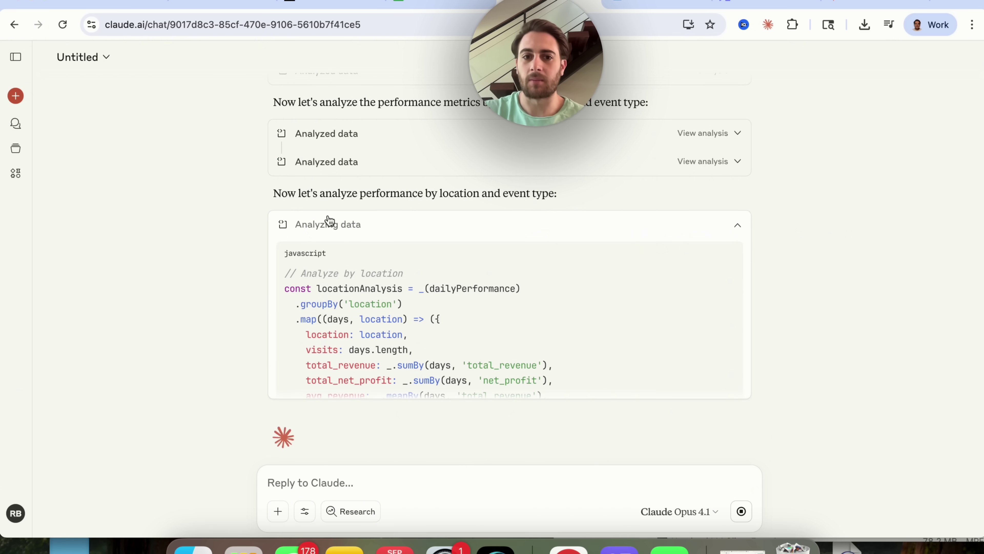
scroll(329, 221, "down", 1)
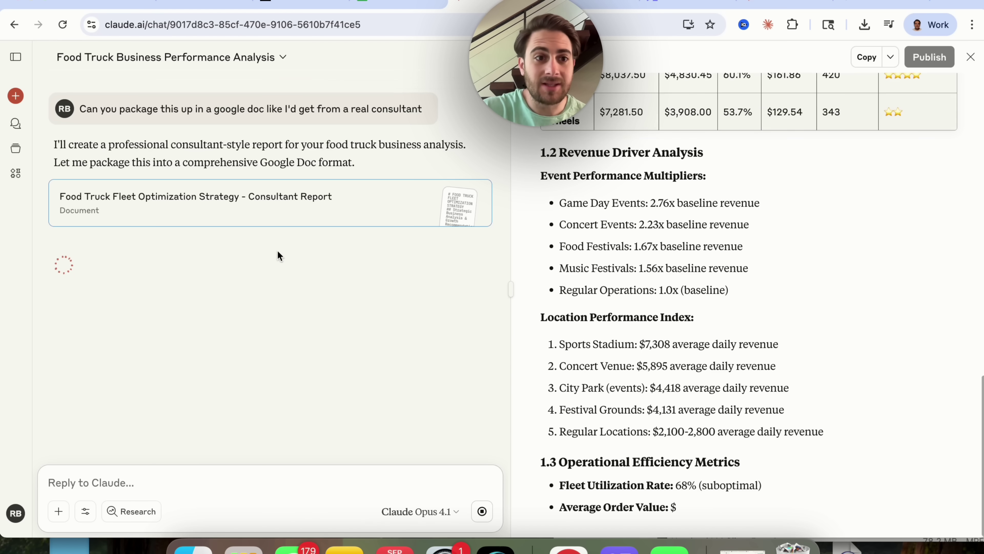
Scroll the report from its title page through projections, KPI targets, recommendations, appendices and Next Steps.
scroll(277, 250, "up", 1)
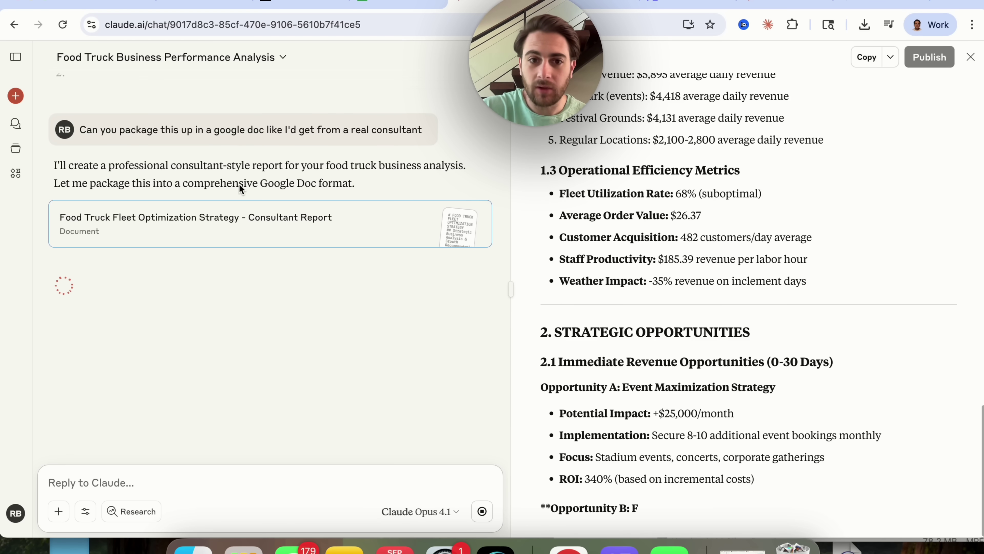
scroll(537, 209, "up", 15)
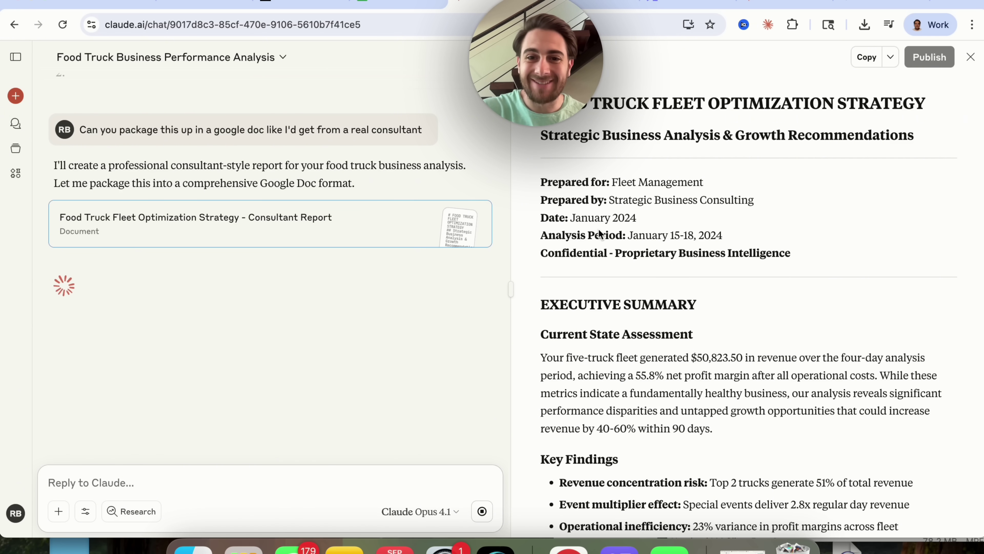
scroll(627, 233, "down", 1)
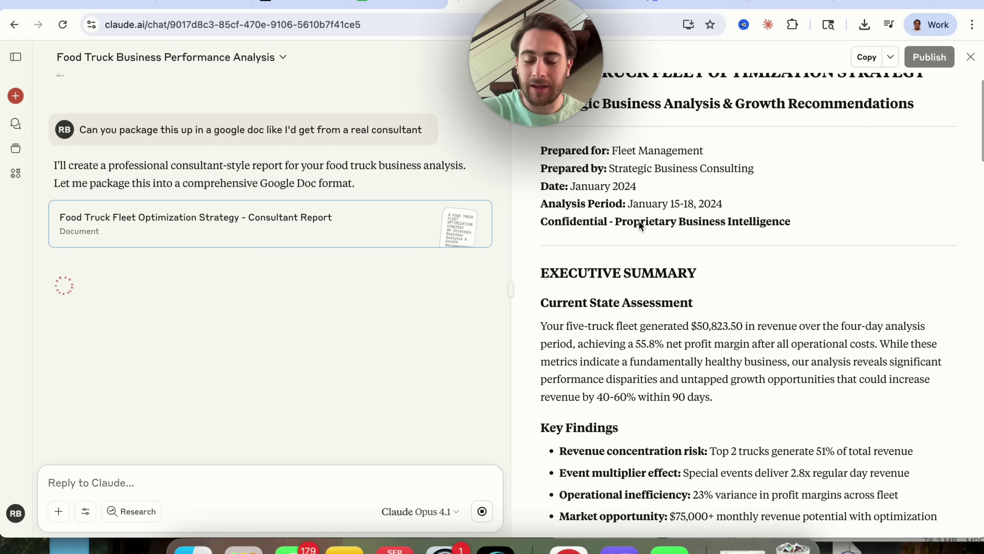
scroll(682, 242, "down", 2)
scroll(682, 240, "down", 2)
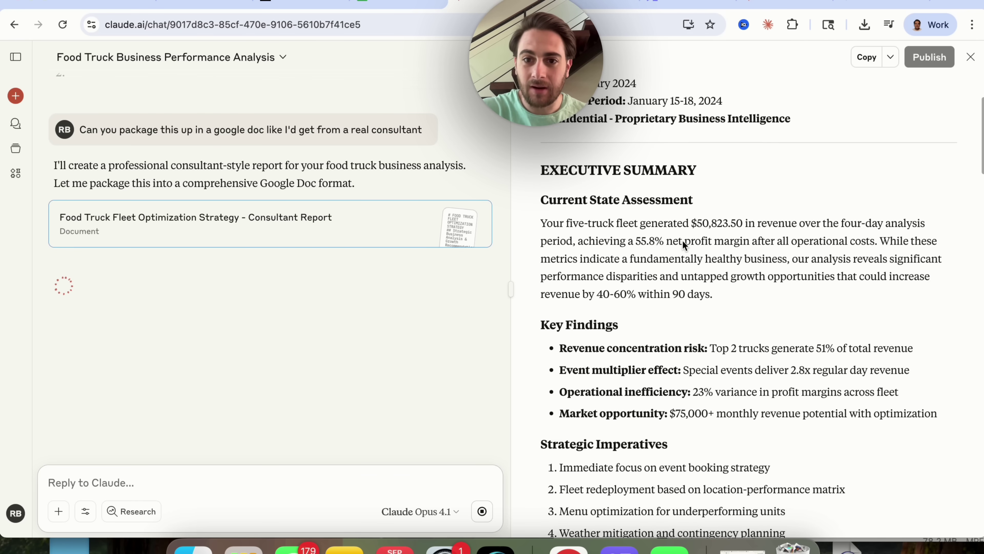
scroll(682, 240, "down", 2)
scroll(682, 239, "down", 3)
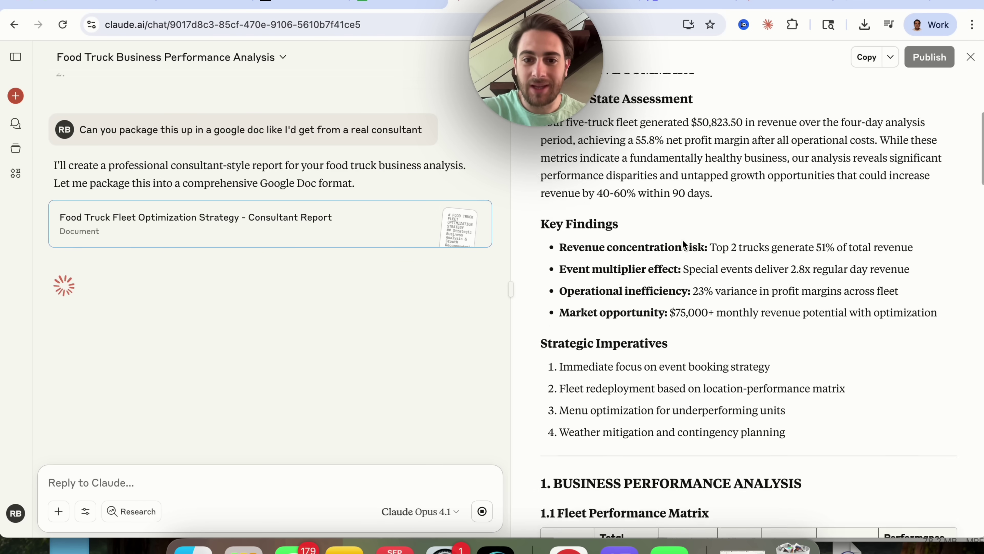
scroll(666, 347, "down", 5)
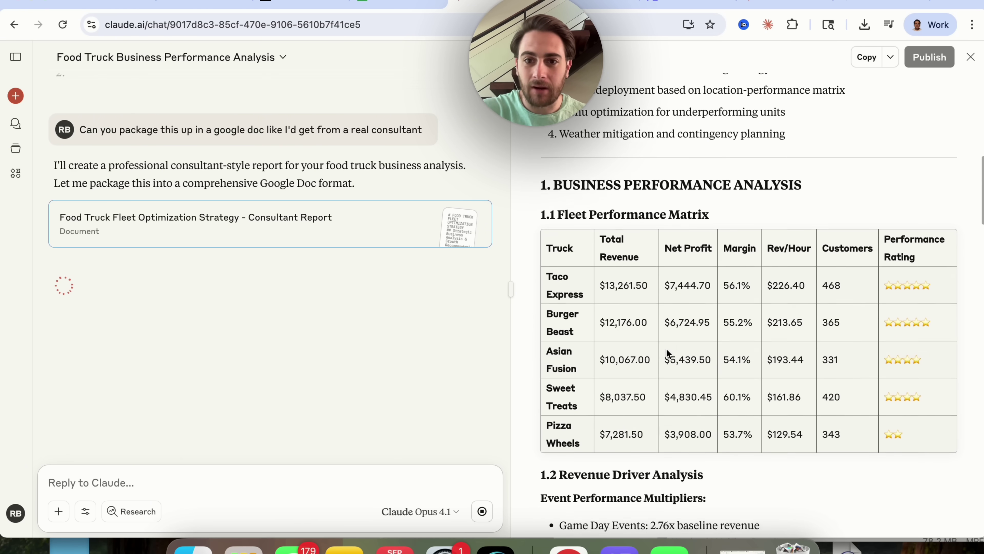
scroll(587, 187, "down", 1)
scroll(586, 187, "down", 3)
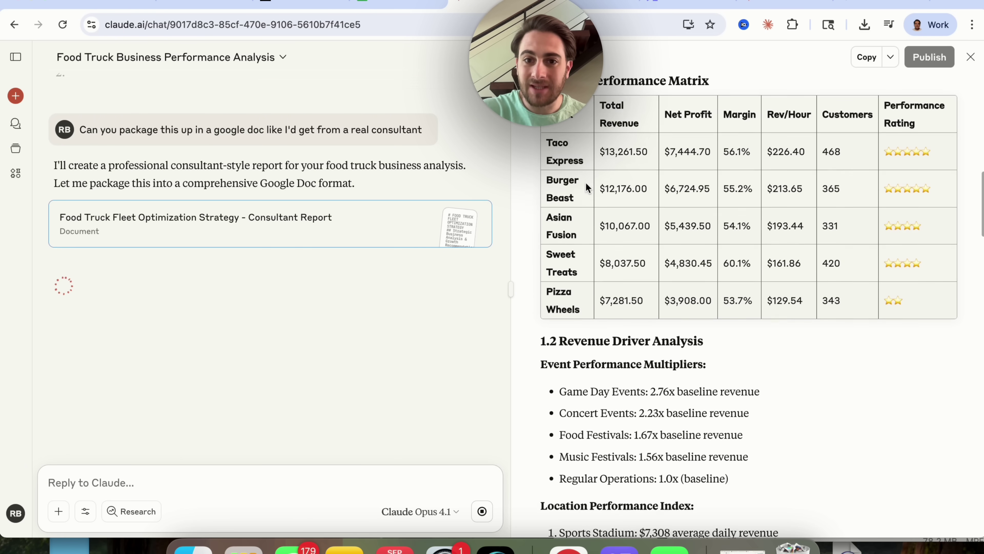
scroll(588, 178, "down", 6)
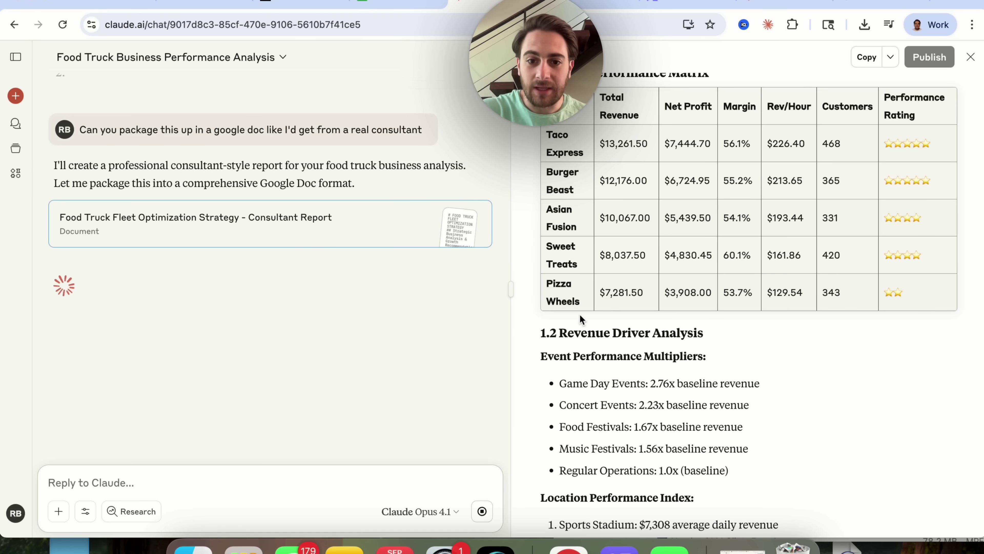
scroll(617, 252, "down", 12)
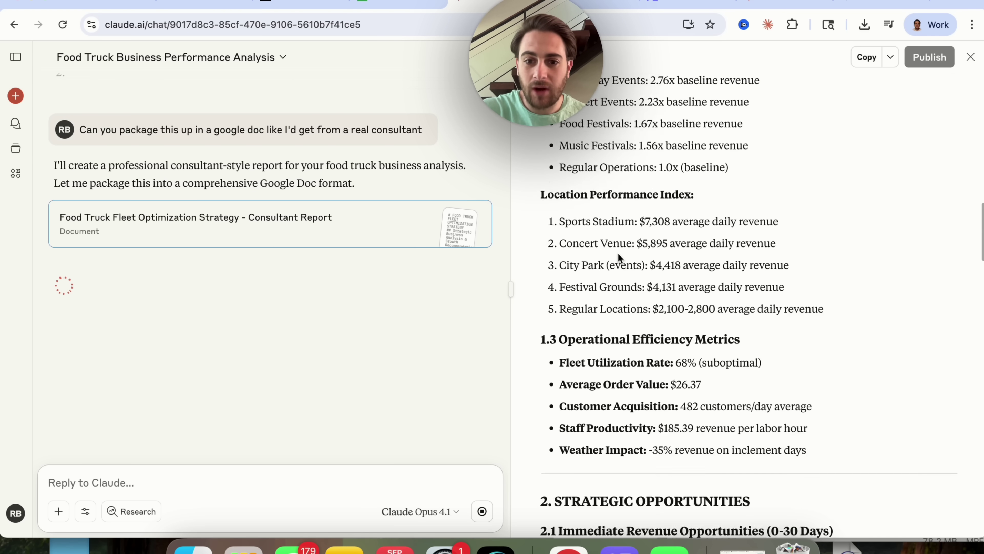
scroll(617, 252, "down", 12)
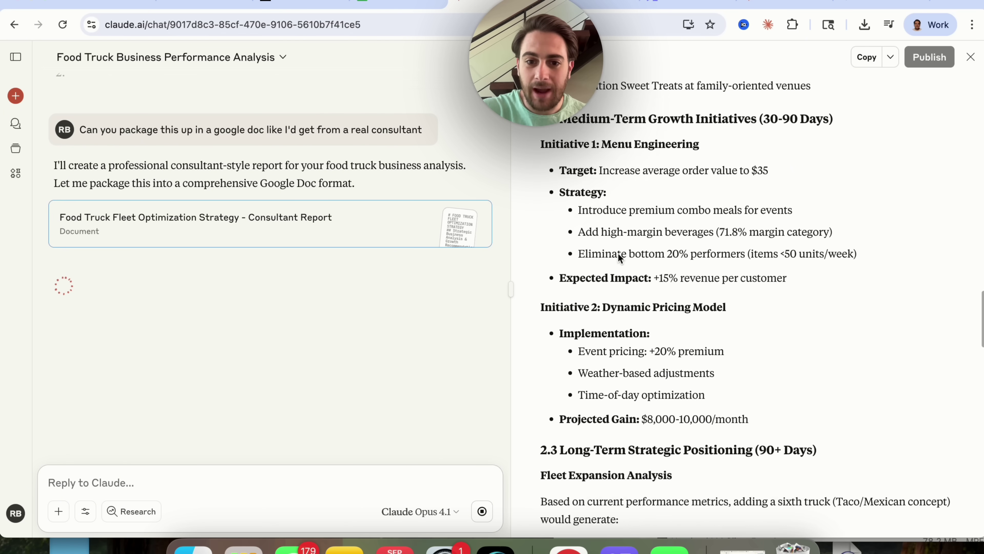
scroll(617, 252, "down", 12)
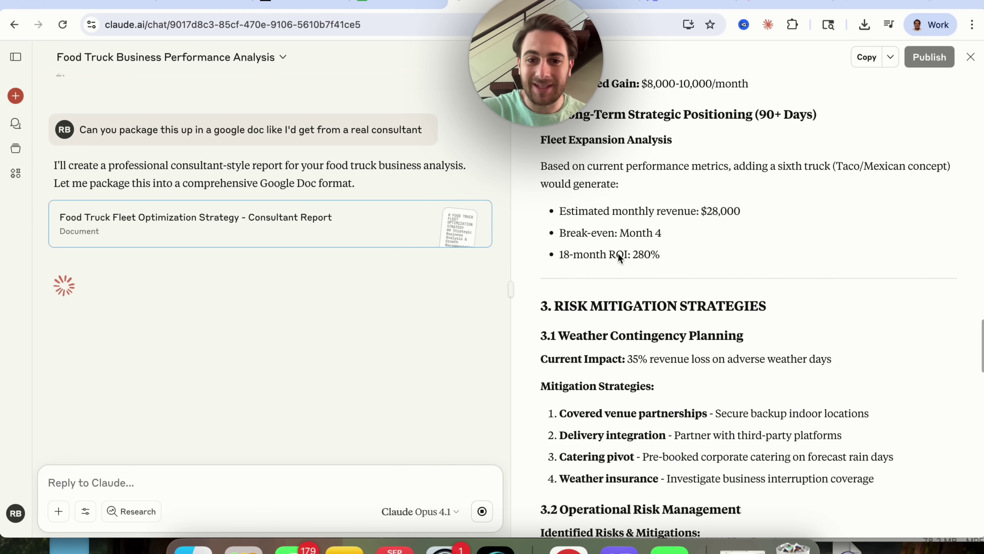
scroll(618, 256, "down", 7)
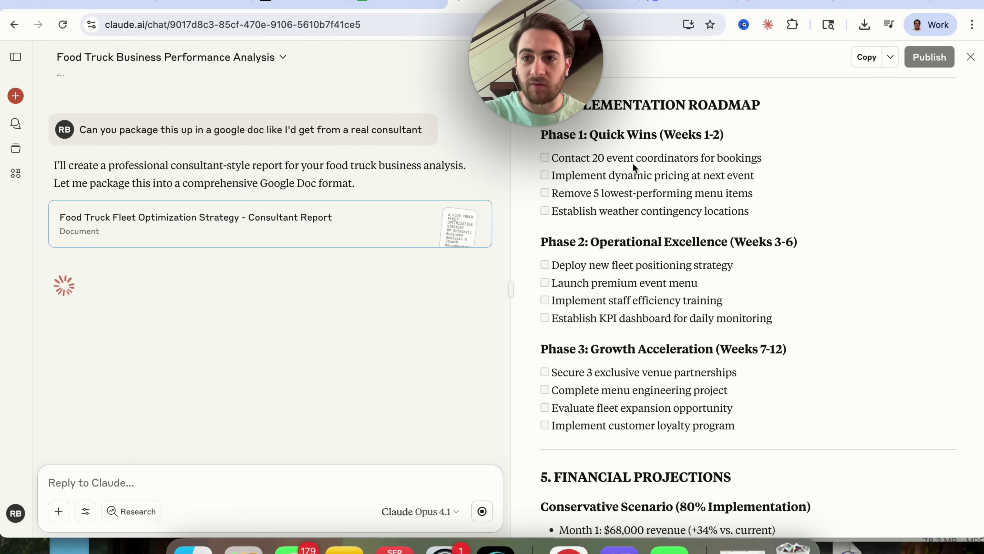
scroll(610, 393, "down", 6)
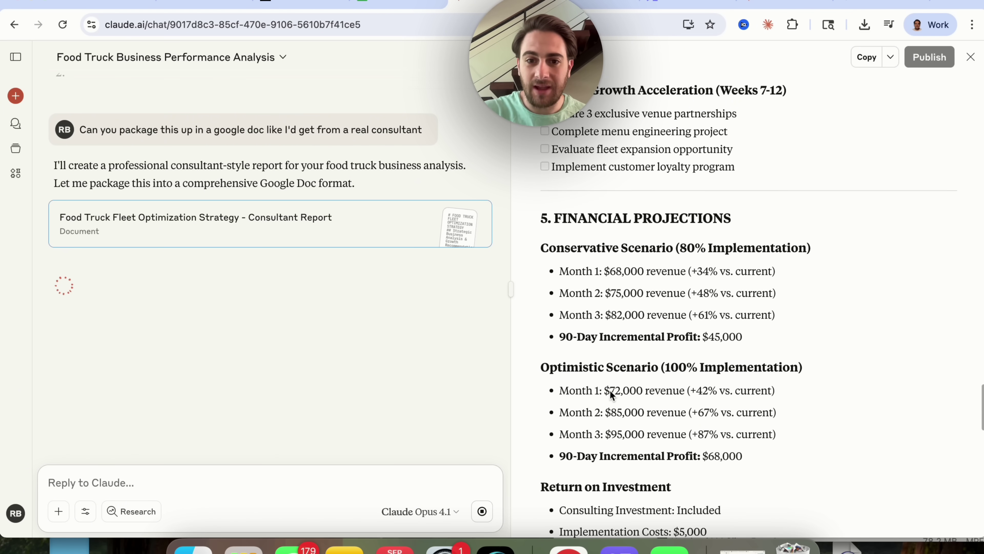
scroll(599, 288, "down", 2)
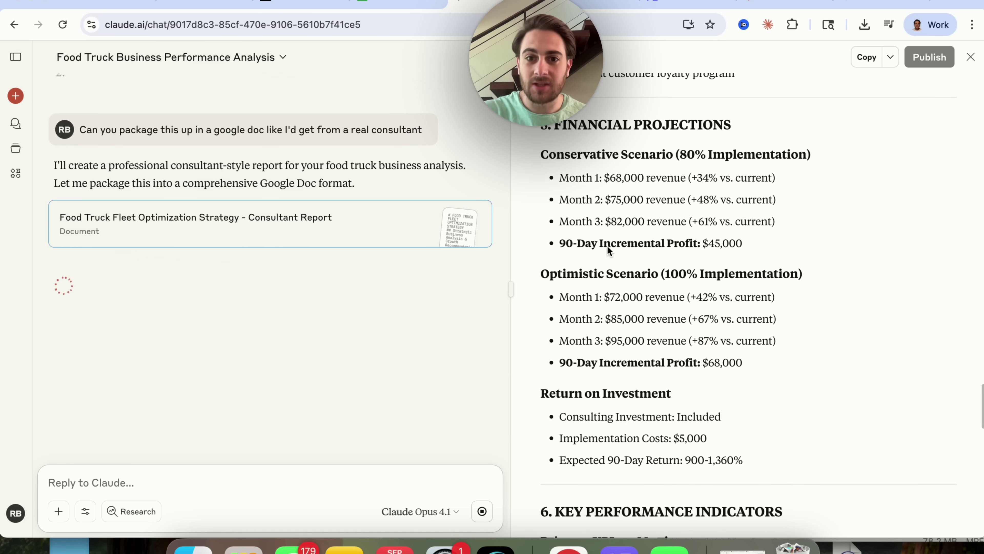
scroll(605, 387, "down", 10)
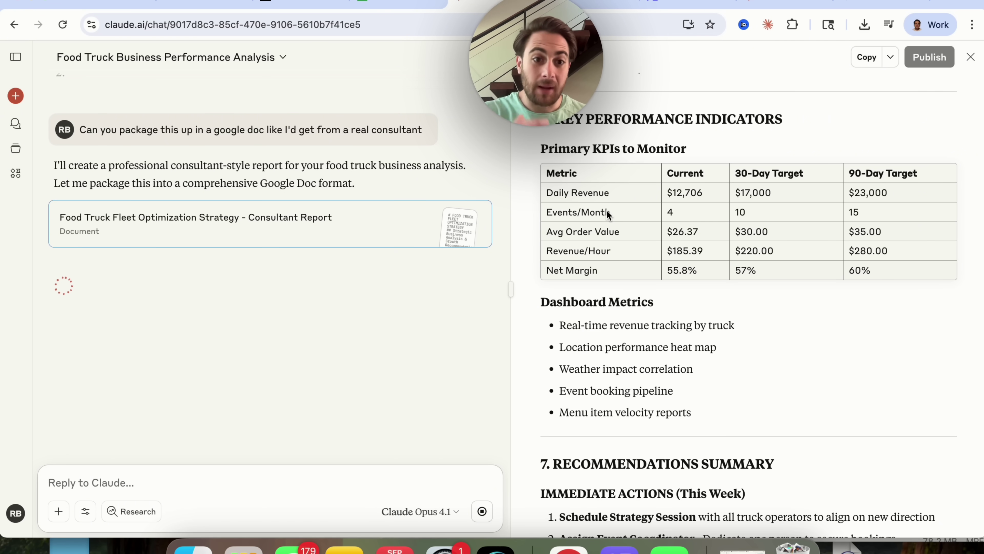
scroll(606, 209, "down", 4)
scroll(611, 318, "down", 12)
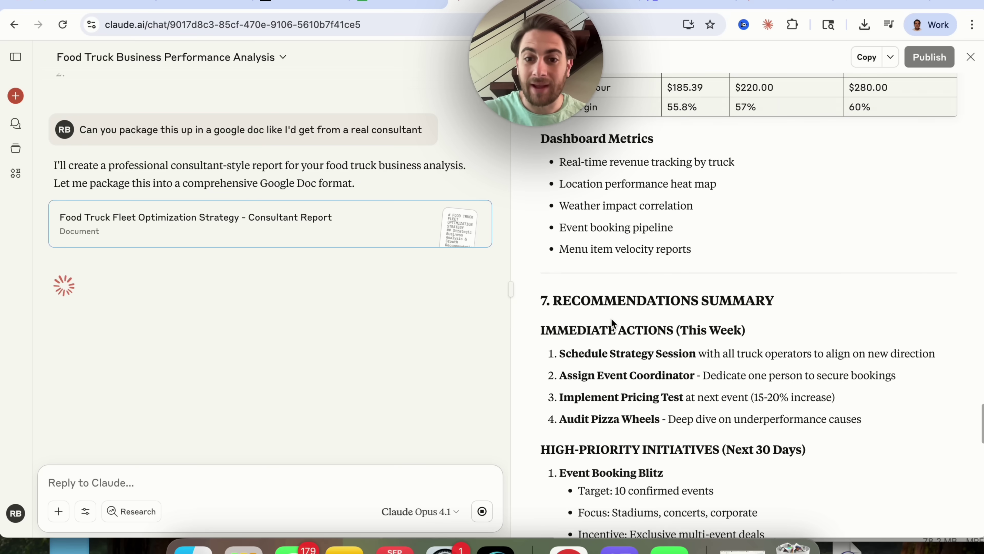
scroll(611, 318, "down", 12)
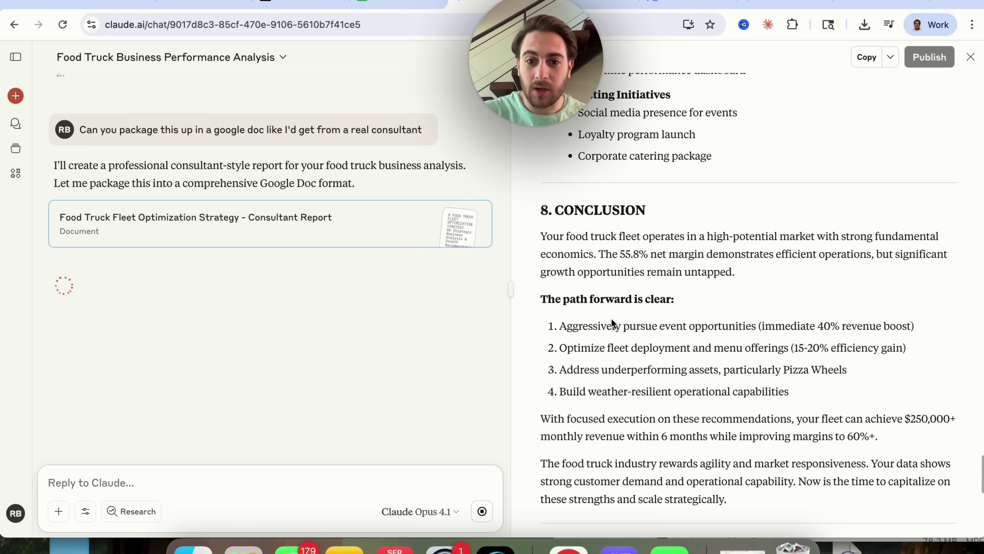
scroll(612, 317, "down", 5)
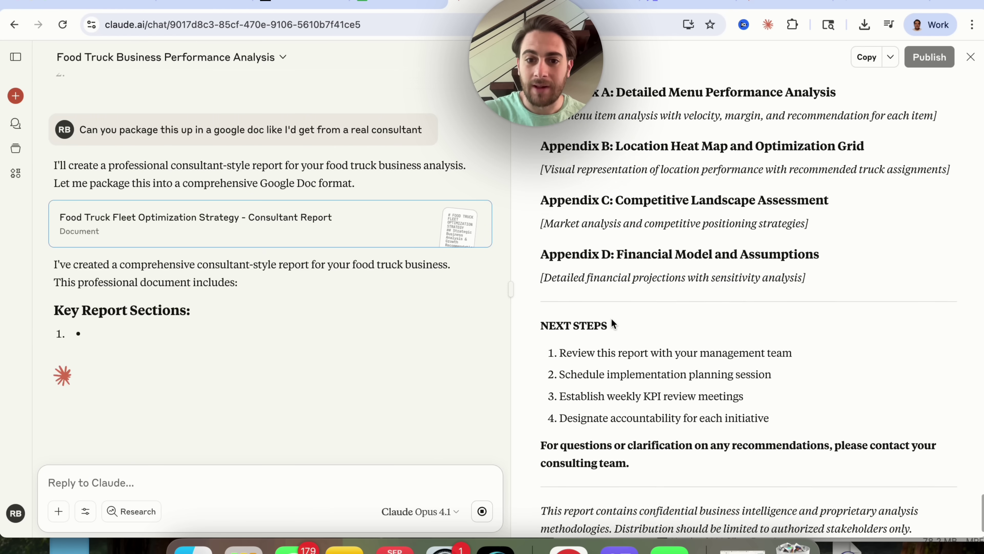
Scroll Claude's closing reply to read the Key Report Sections and Major Recommendations.
scroll(613, 232, "up", 20)
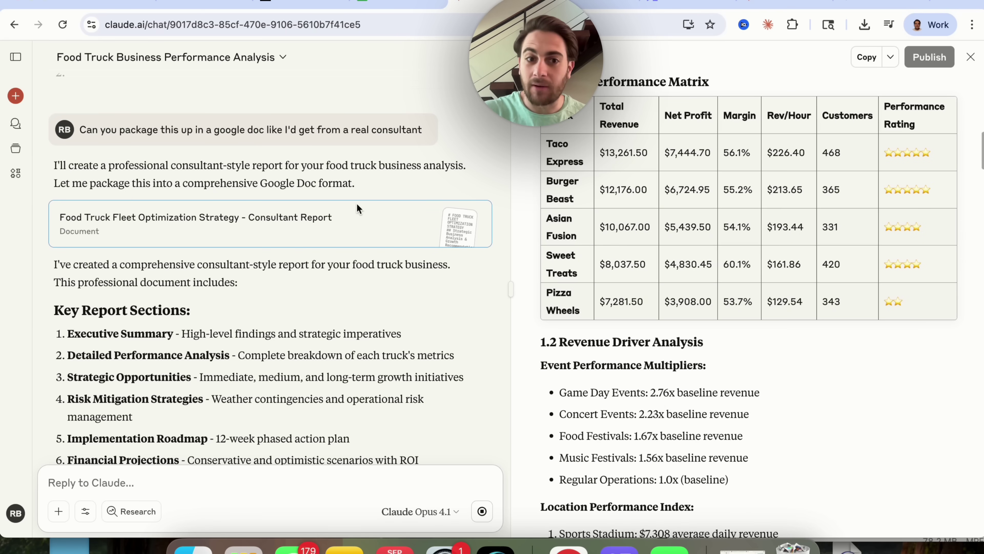
scroll(347, 342, "down", 12)
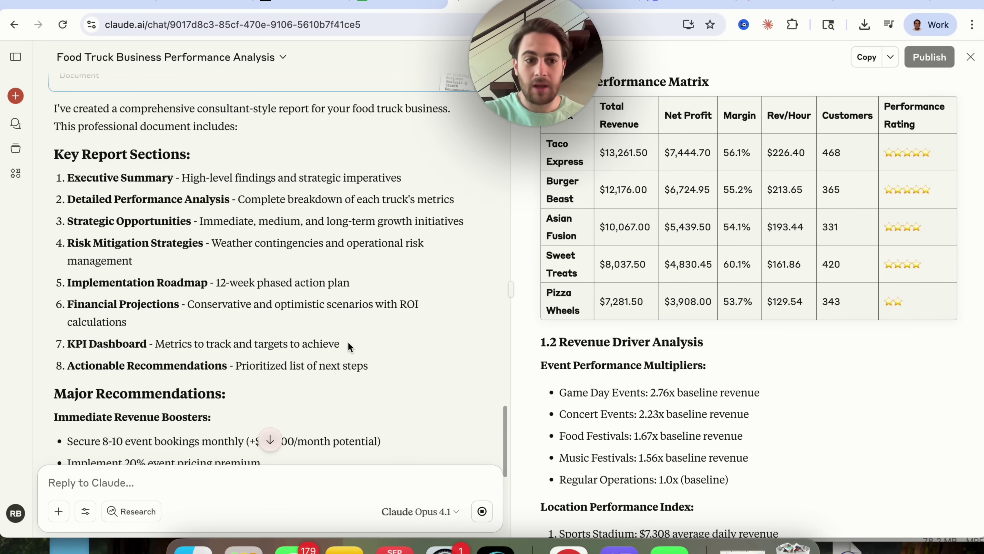
scroll(348, 342, "down", 5)
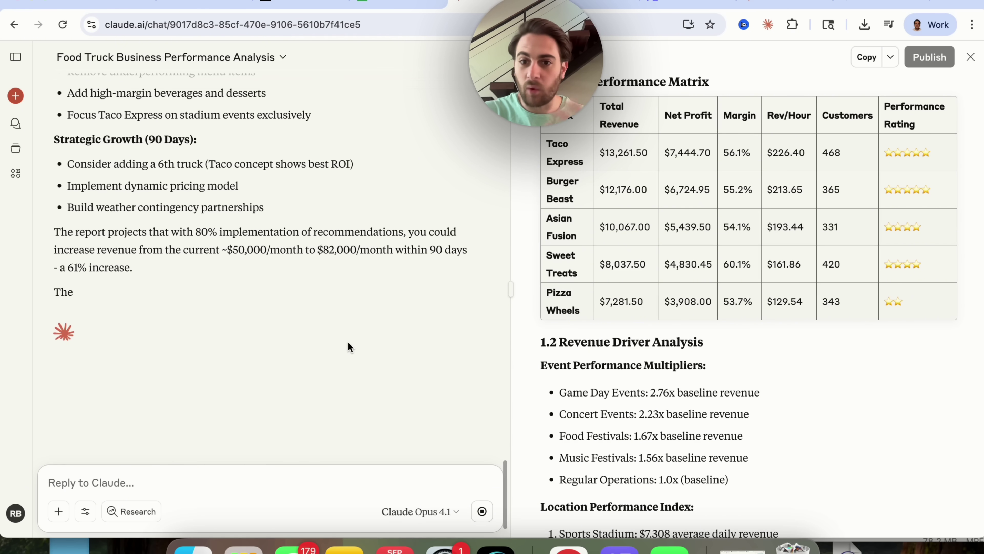